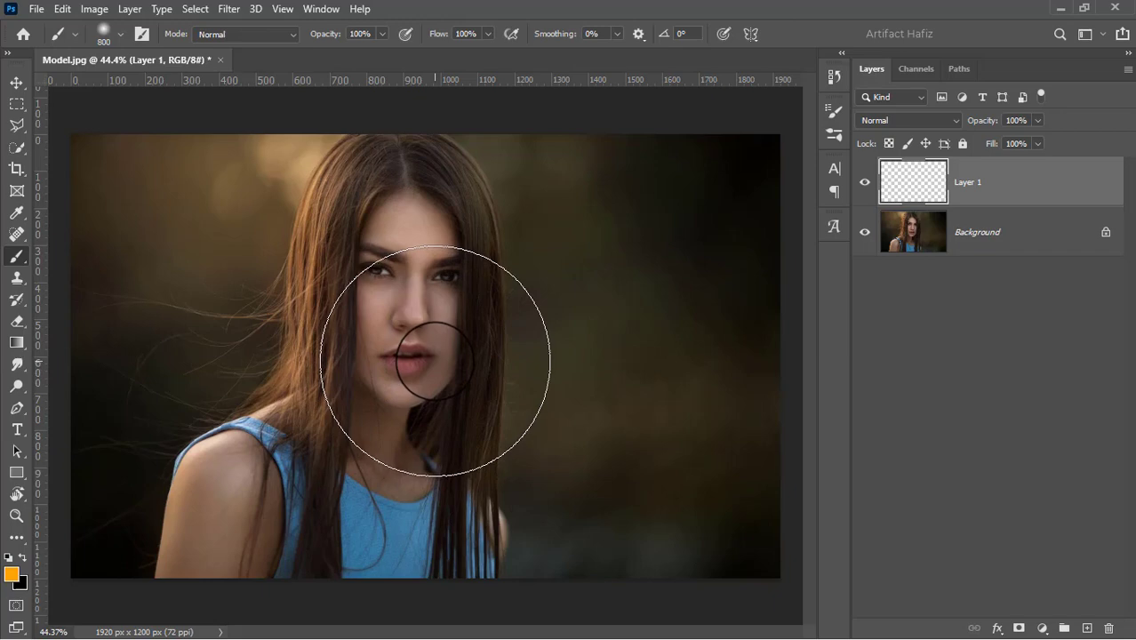
Paint one large soft orange dab near the middle of Layer 1 and set the layer's blend mode to Screen
left_click(434, 362)
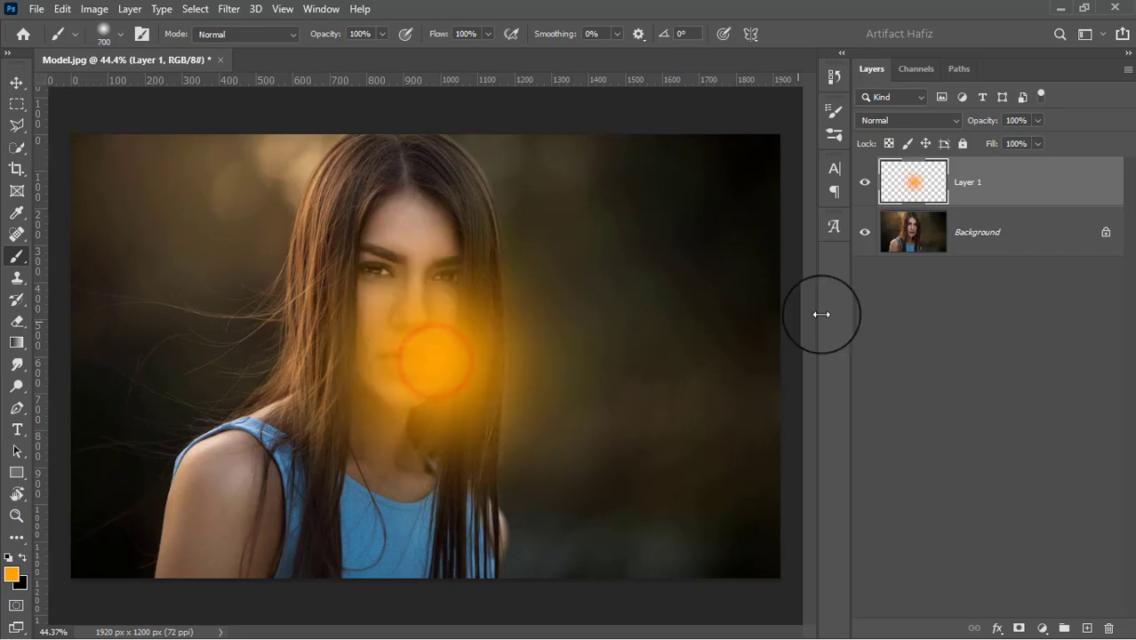
left_click(876, 121)
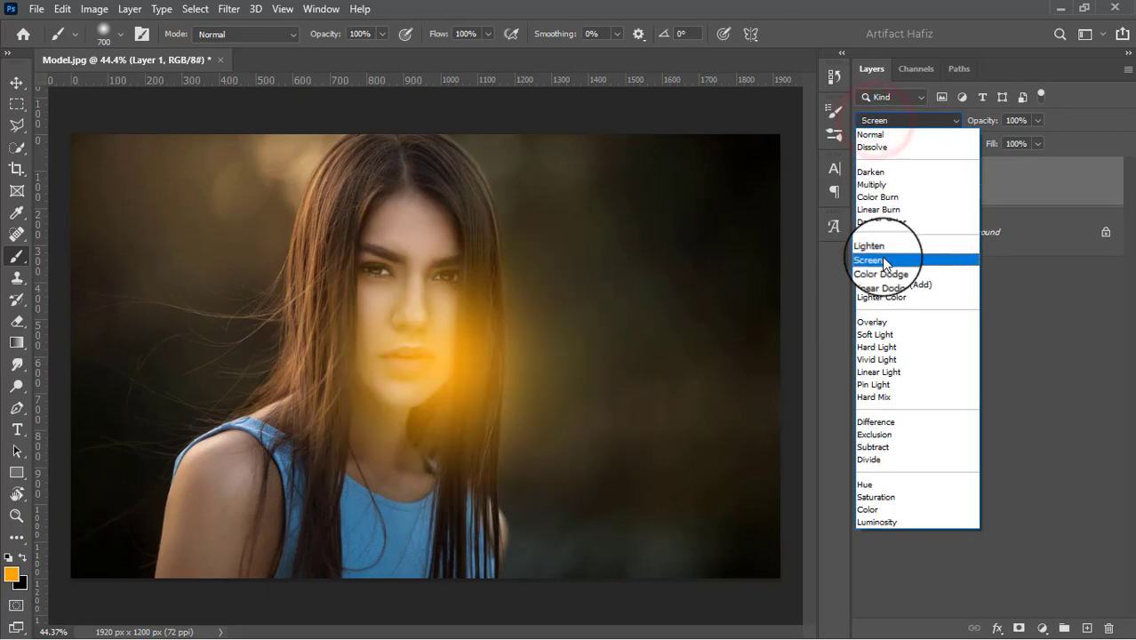
left_click(874, 255)
Move the orange glow to the photo's upper-left area and scale it up to about 210%
left_click(16, 85)
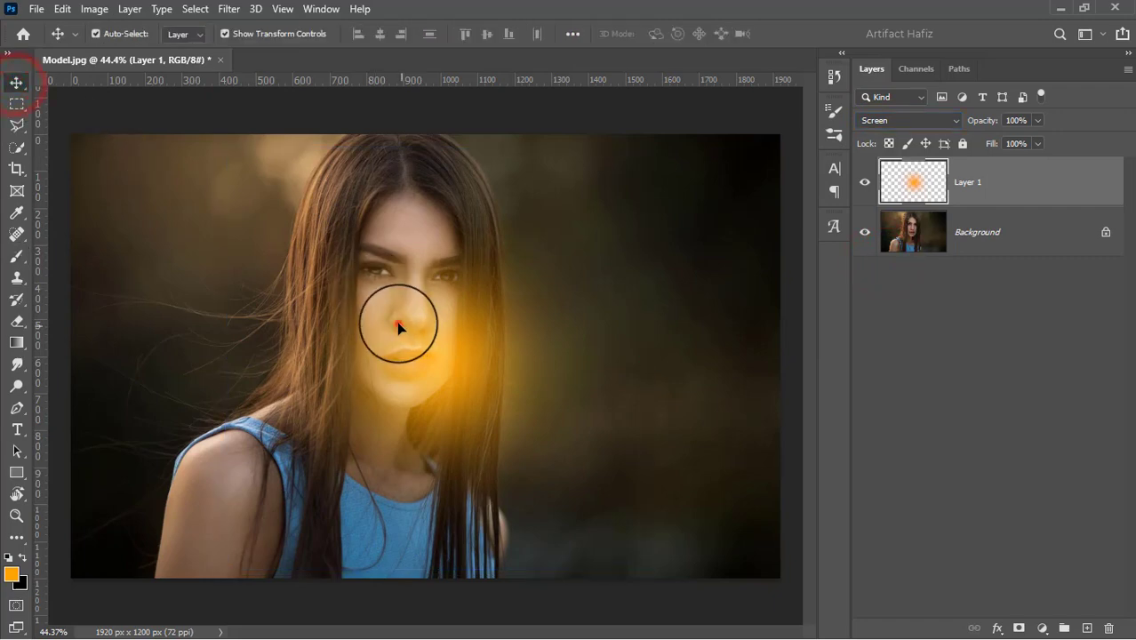
left_click_drag(398, 325, 55, 144)
key("ctrl+t")
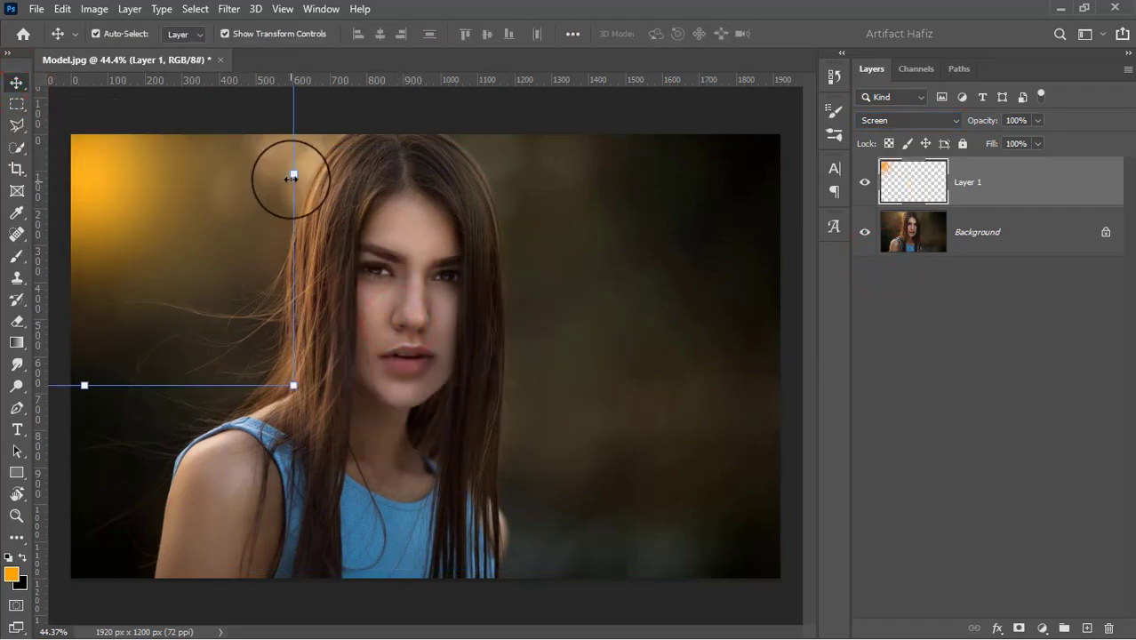
left_click_drag(295, 176, 754, 265)
left_click_drag(286, 259, 167, 237)
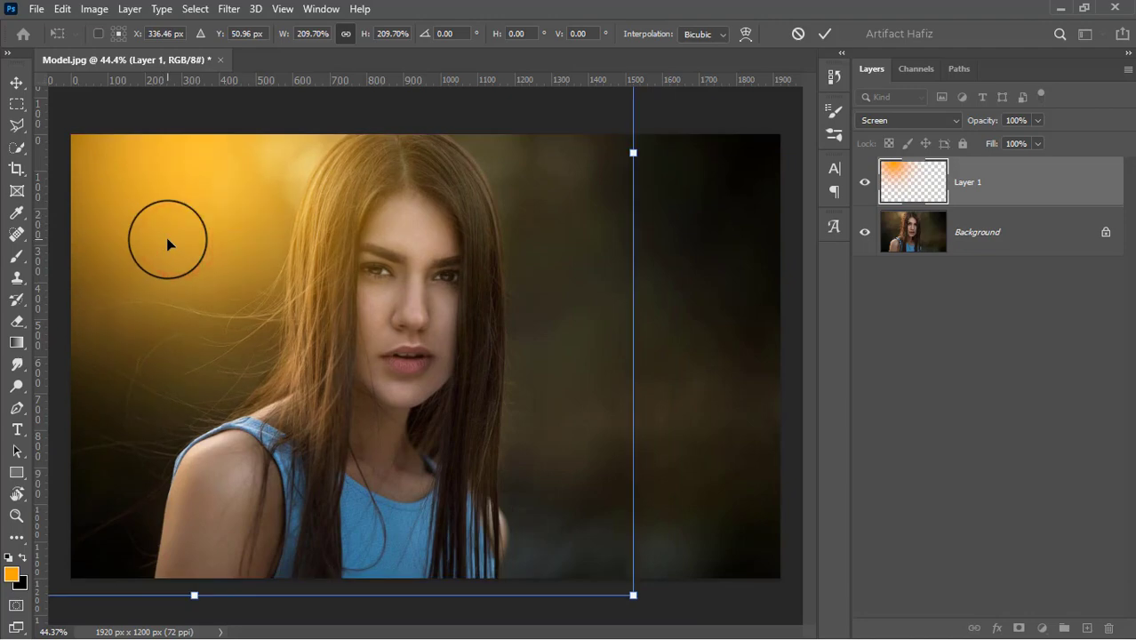
left_click(825, 34)
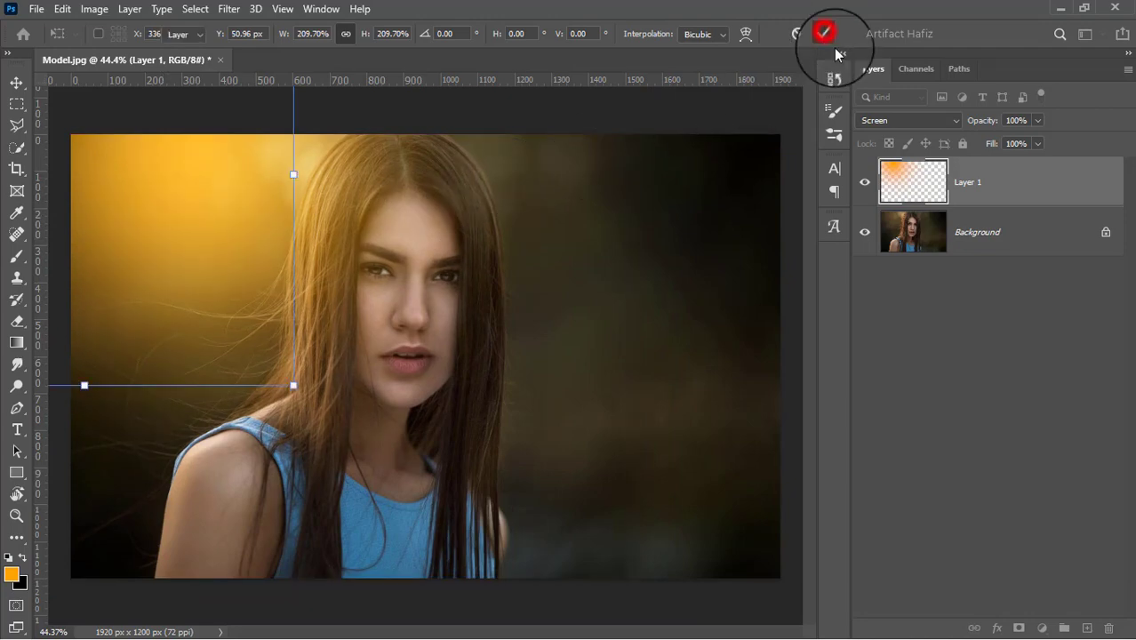
Keep the glow layer's blend mode at Screen and set its opacity to 66%
left_click(893, 121)
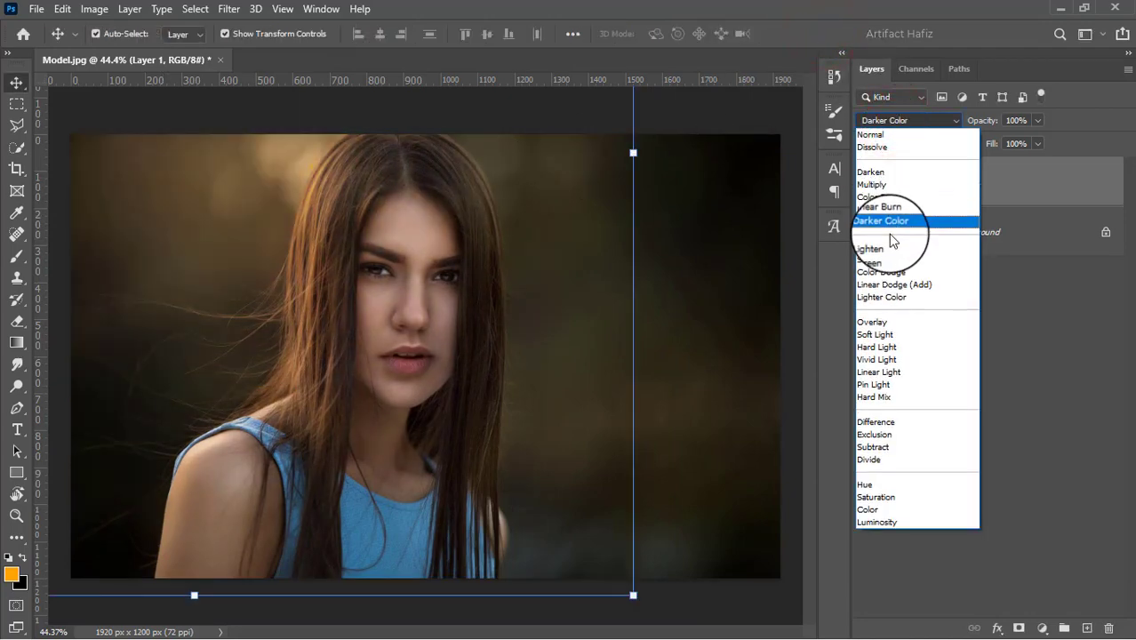
left_click(880, 262)
left_click(982, 189)
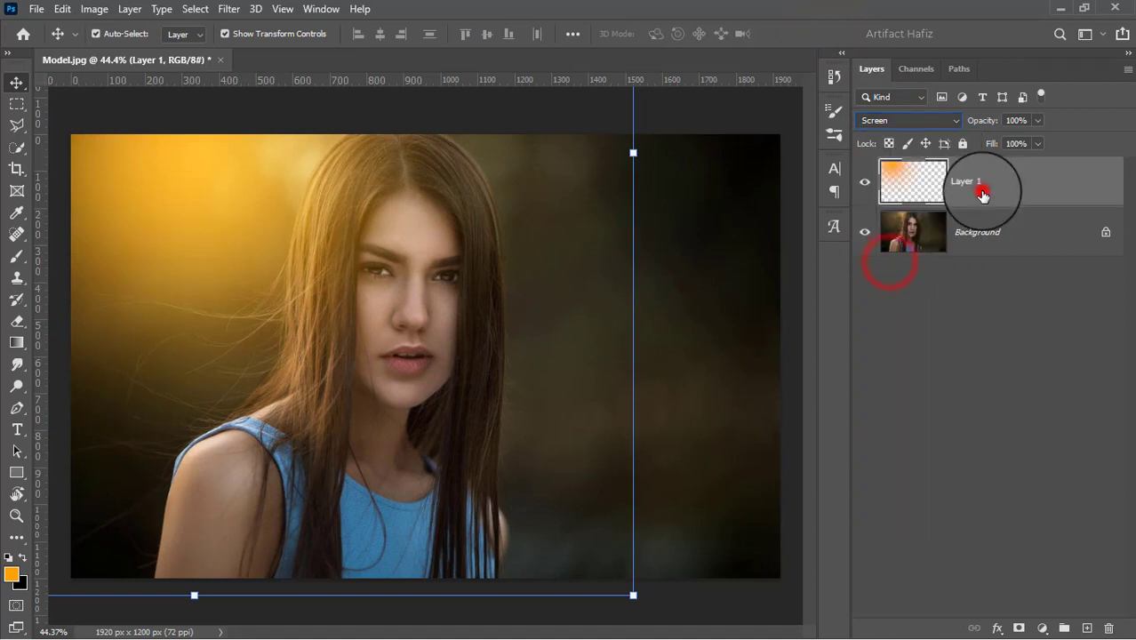
left_click(1037, 121)
left_click_drag(1034, 138, 1013, 144)
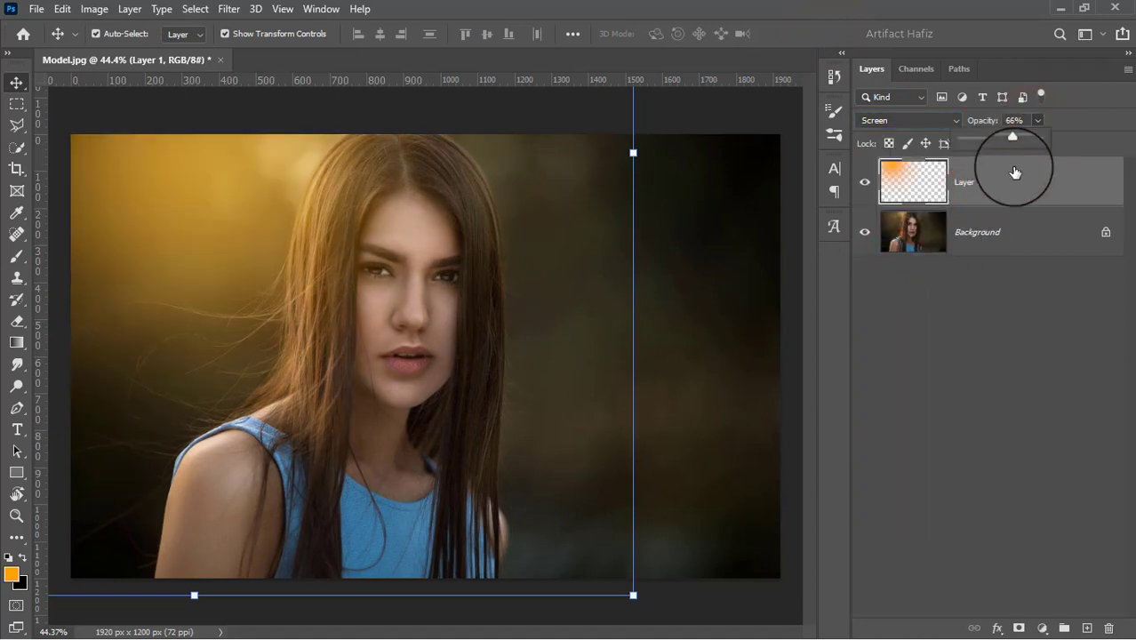
left_click(1010, 180)
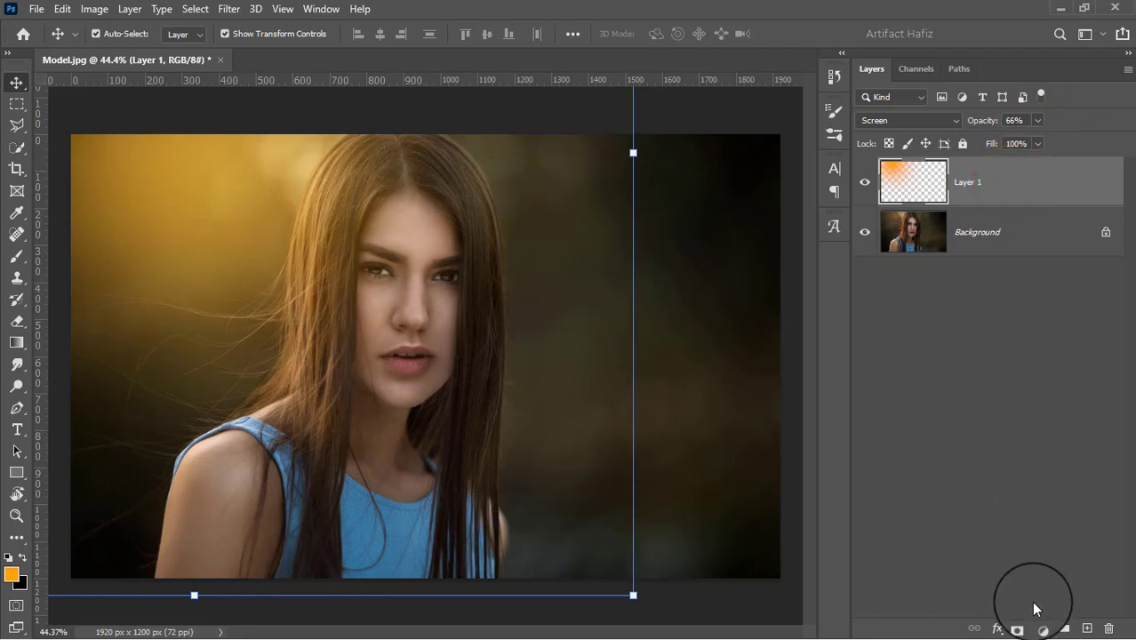
Add a Curves adjustment layer, anchoring the lower-quarter point, raising the upper-quarter point and slightly lifting the black point
left_click(1041, 629)
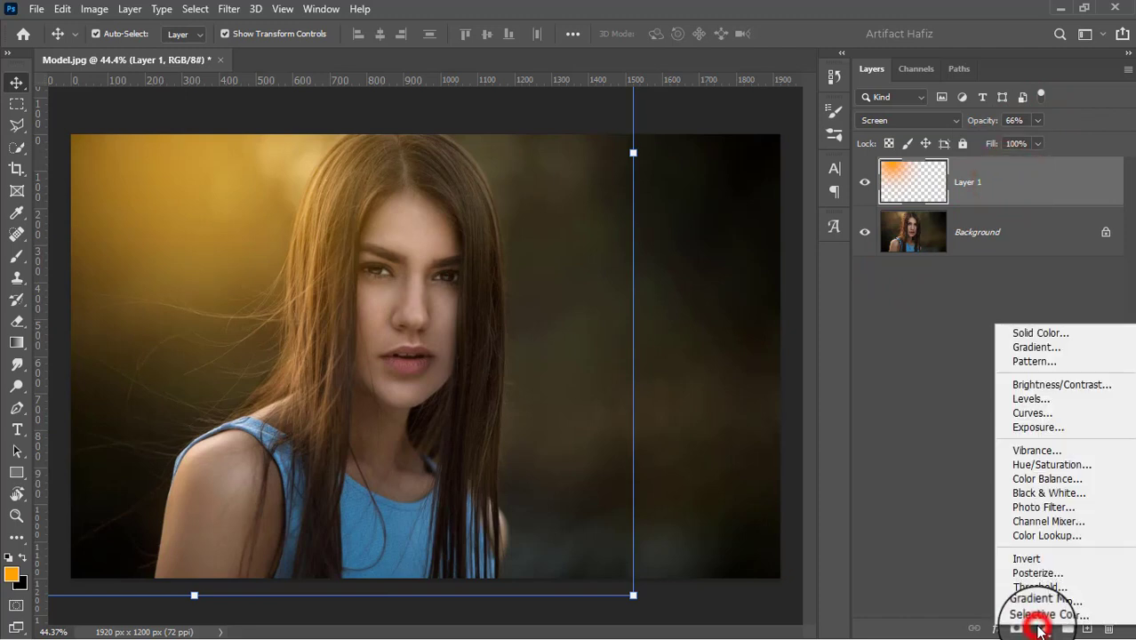
left_click(1028, 414)
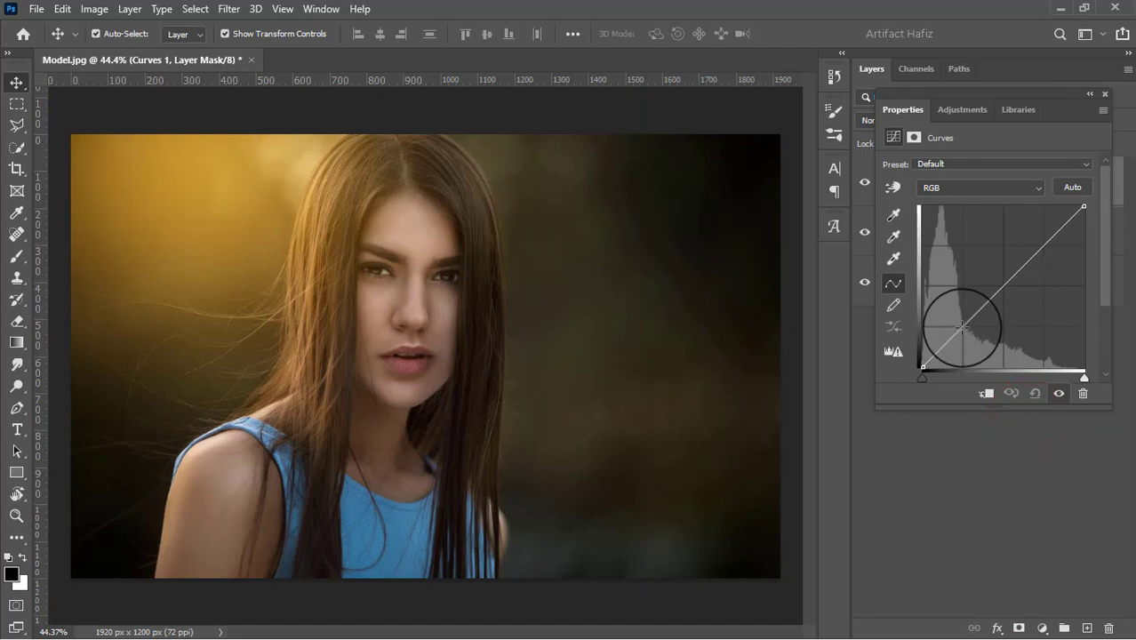
left_click(961, 328)
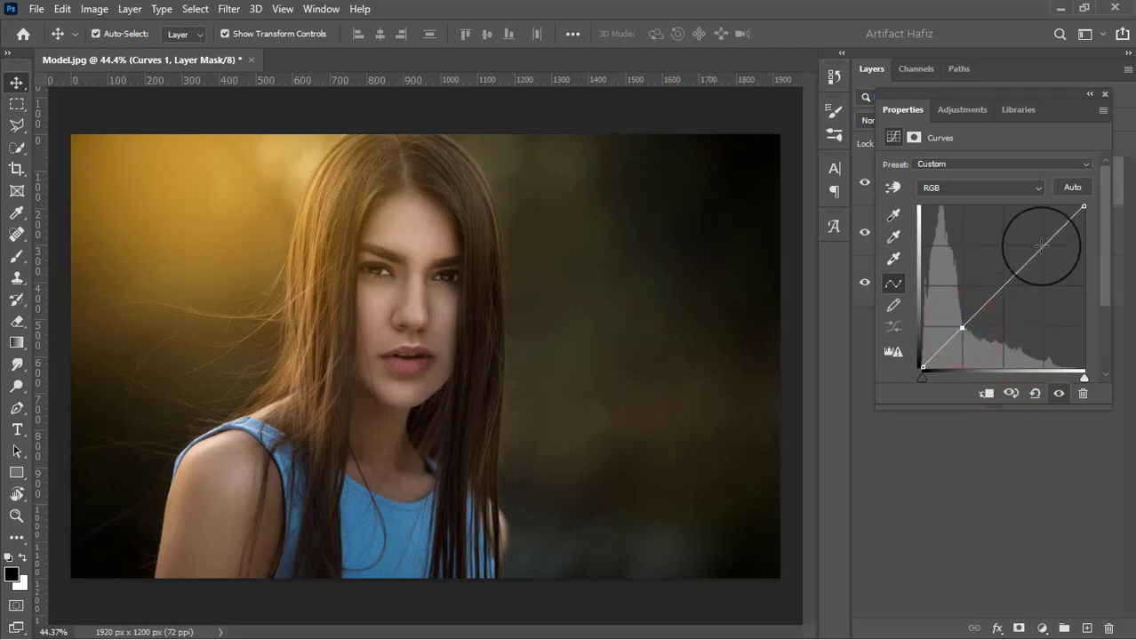
left_click_drag(1041, 245, 1041, 235)
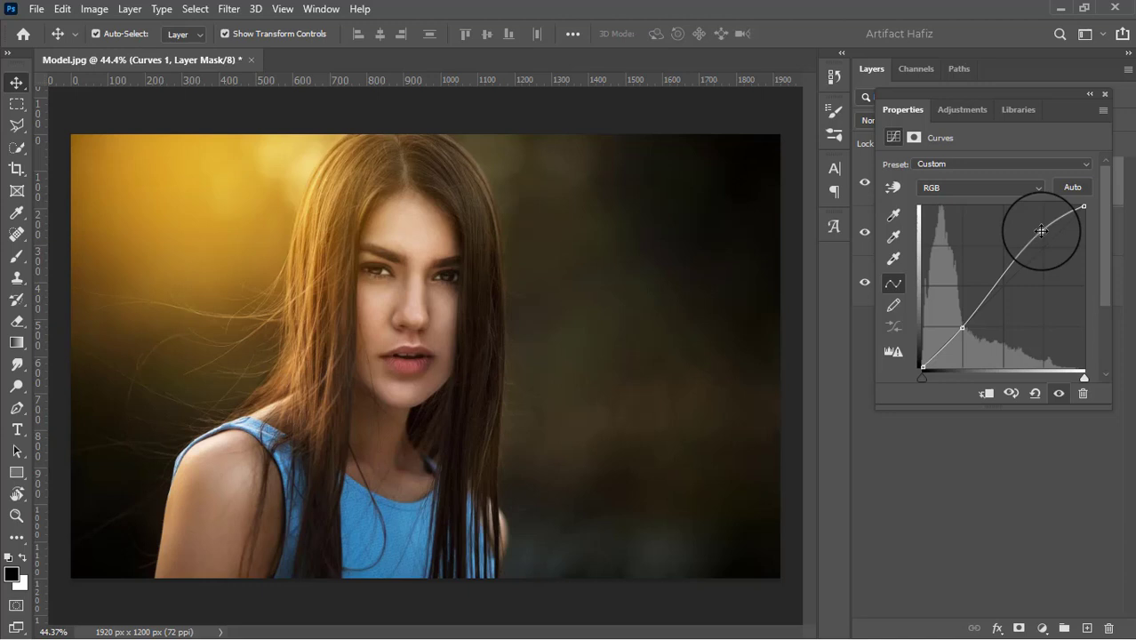
left_click(921, 365)
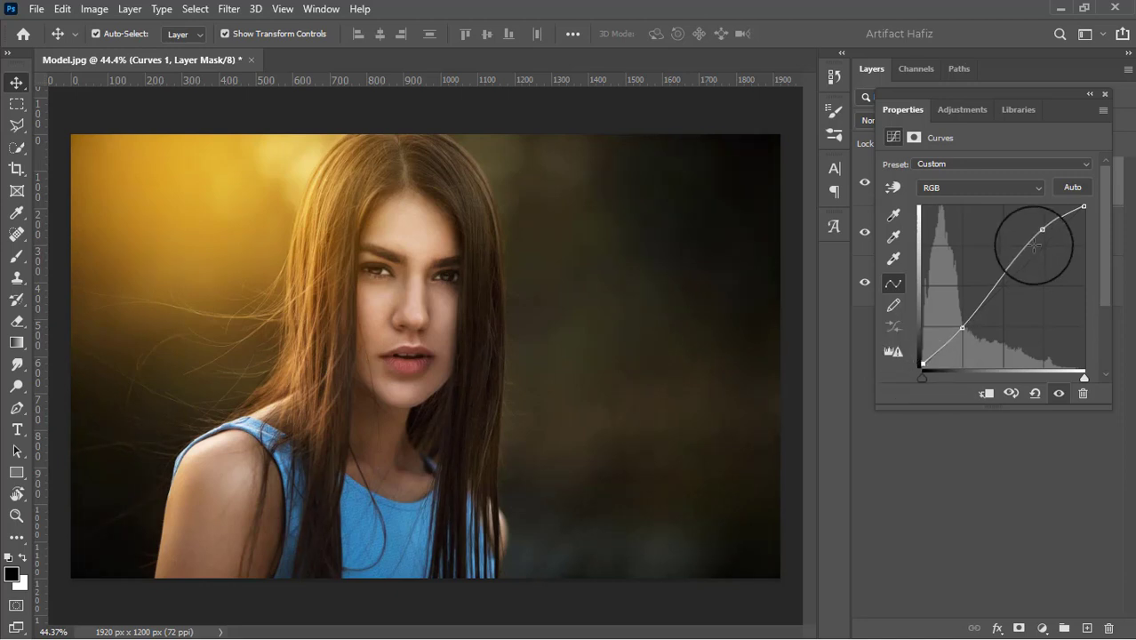
left_click(1103, 93)
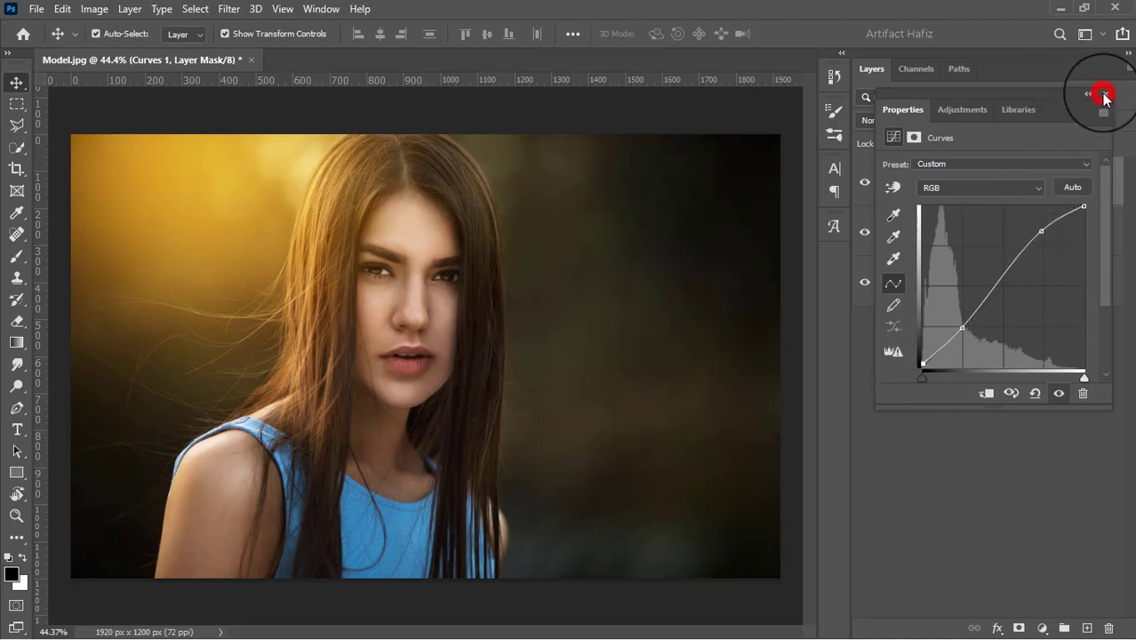
Add a Levels adjustment layer and set its white input level to 243
left_click(1042, 627)
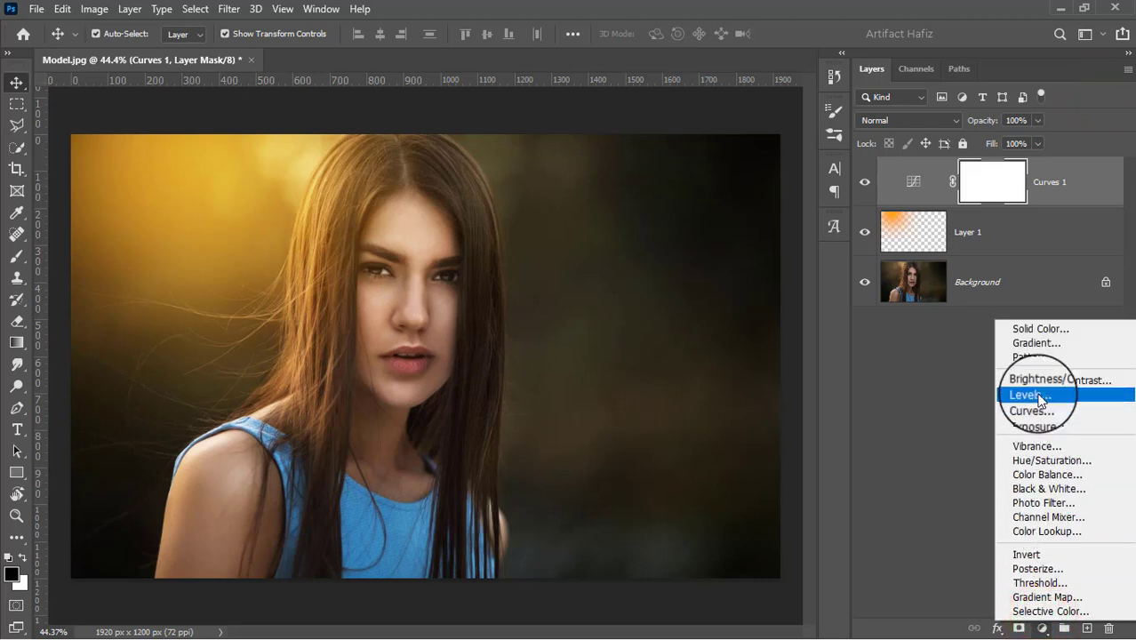
left_click(1031, 396)
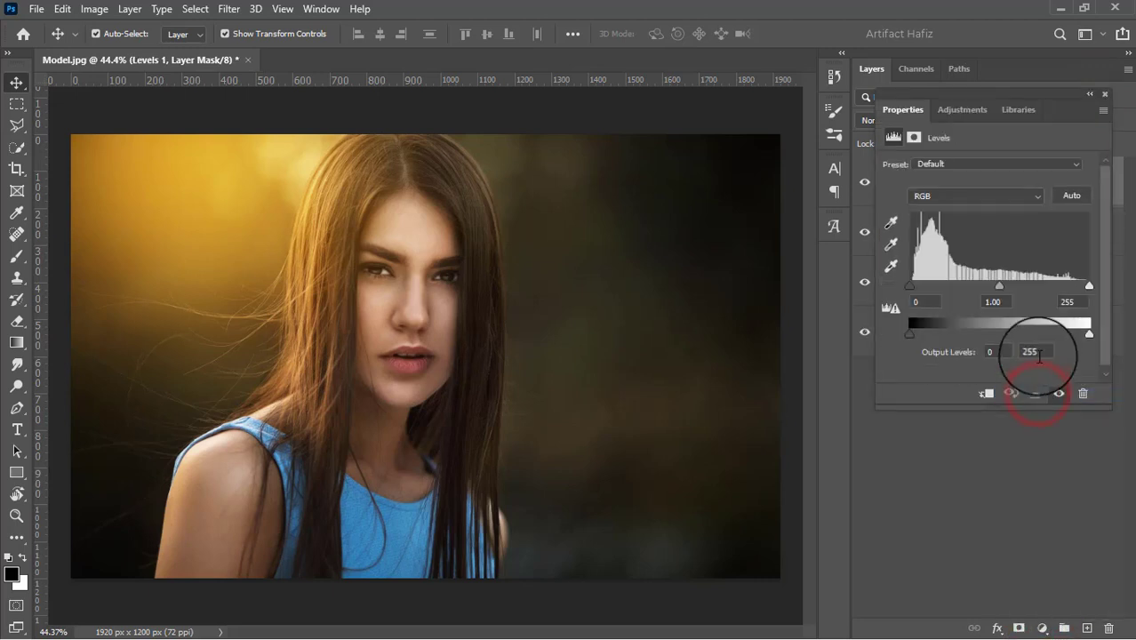
mouse_move(1090, 286)
left_mouse_down()
mouse_move(1115, 295)
mouse_move(1084, 293)
left_mouse_up()
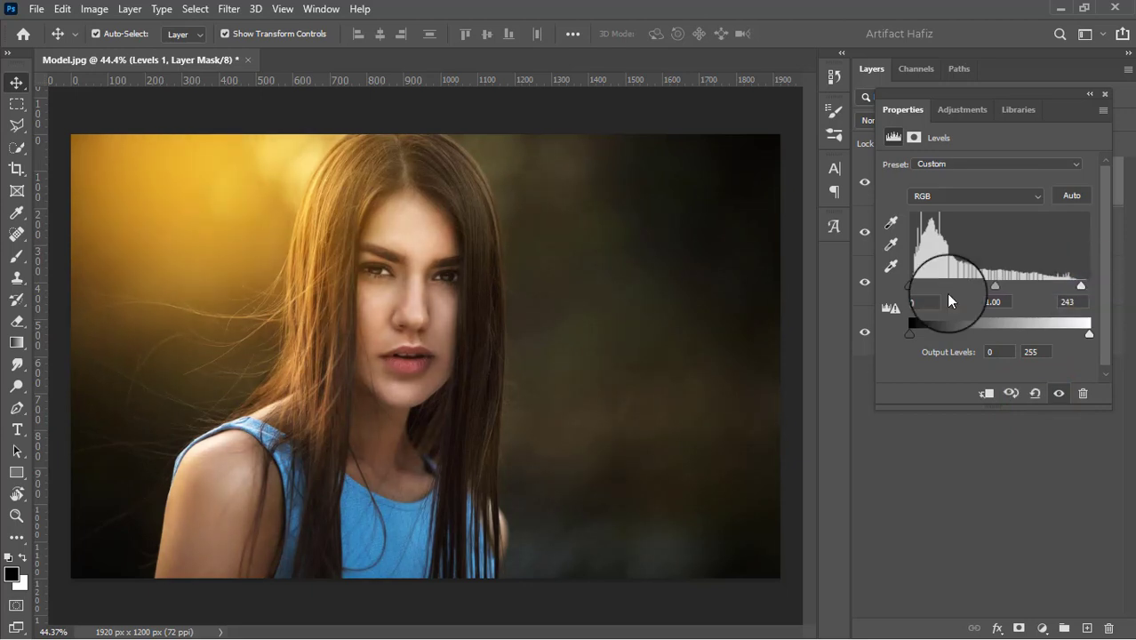
left_click(1106, 95)
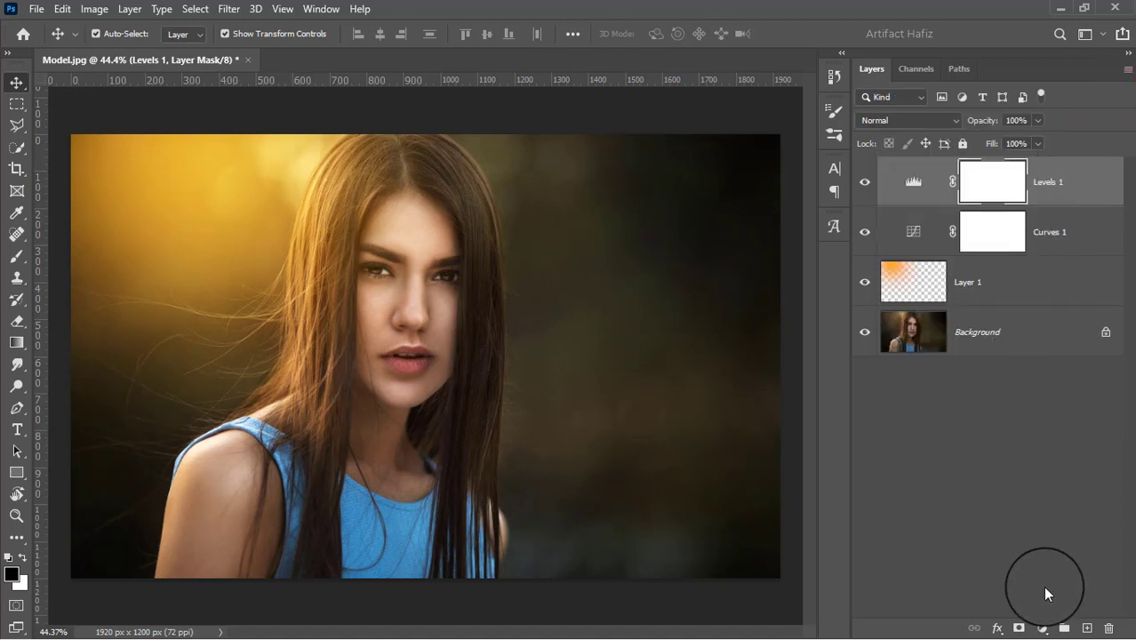
Add a Color Lookup adjustment layer with the Fuji ETERNA 250D Kodak 2395 3DLUT and set its opacity to 16%
left_click_drag(1039, 628, 1025, 534)
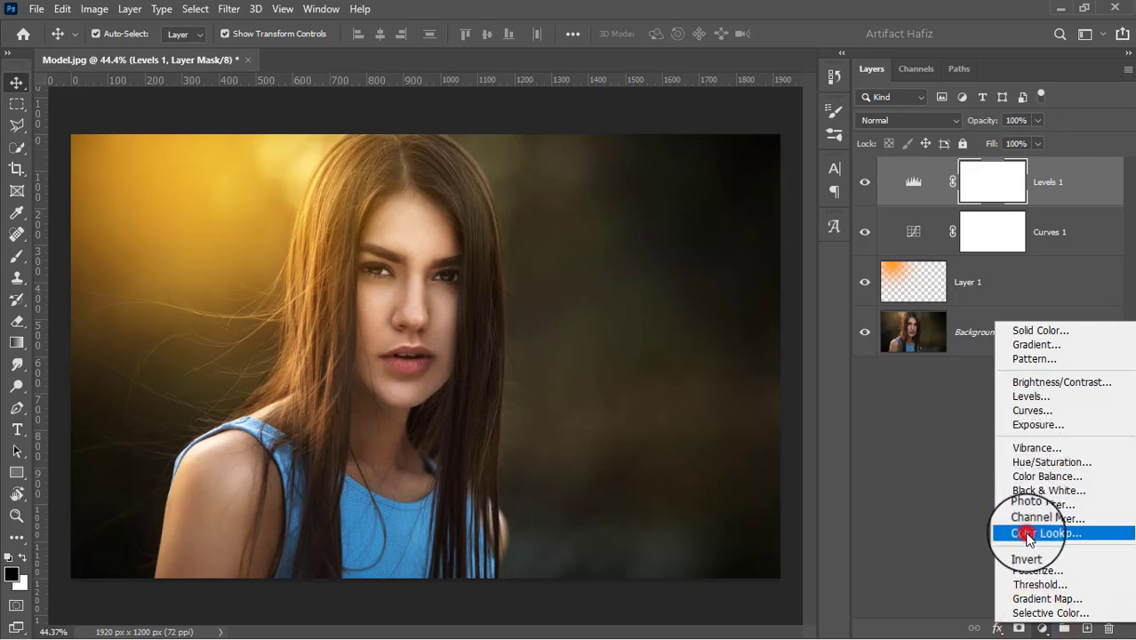
left_click_drag(974, 169, 950, 247)
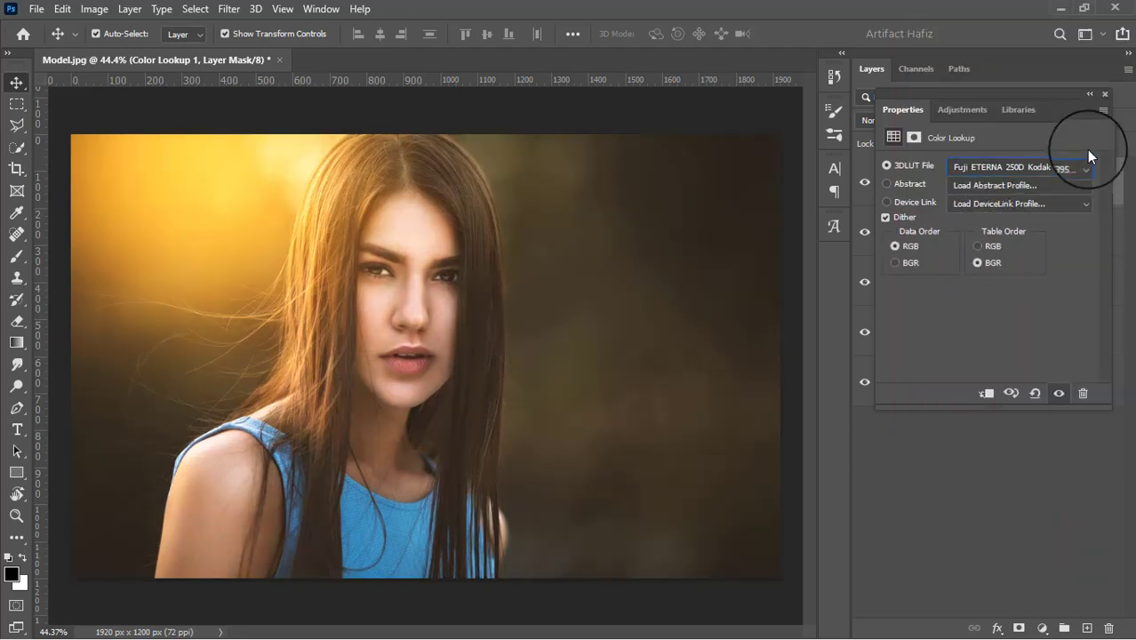
left_click(1105, 94)
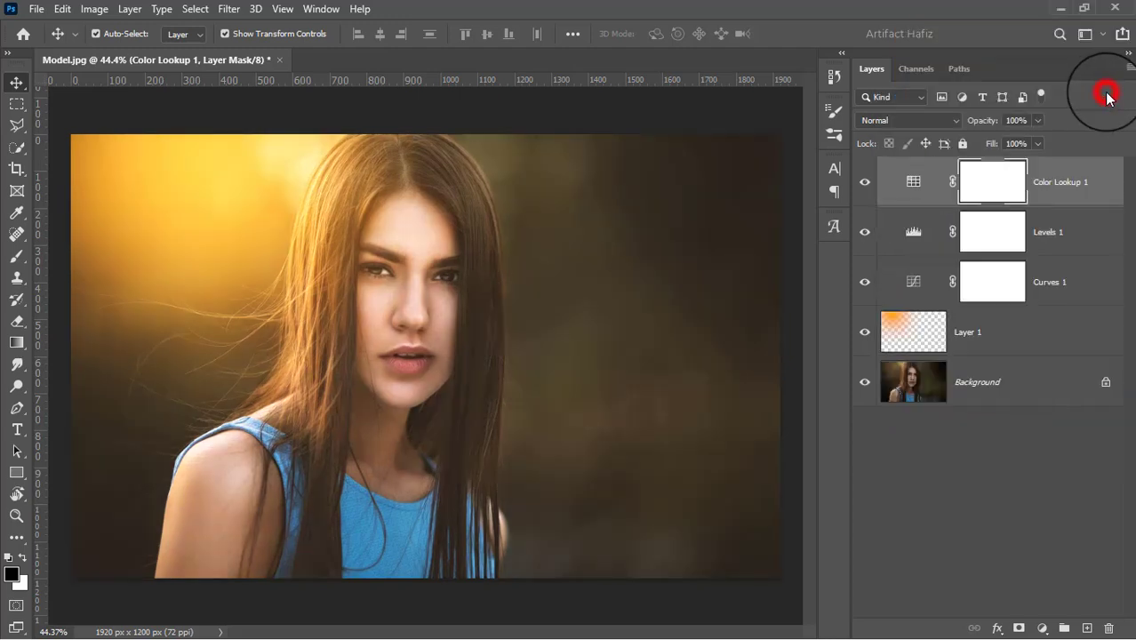
left_click(1036, 120)
left_click_drag(1031, 120, 974, 140)
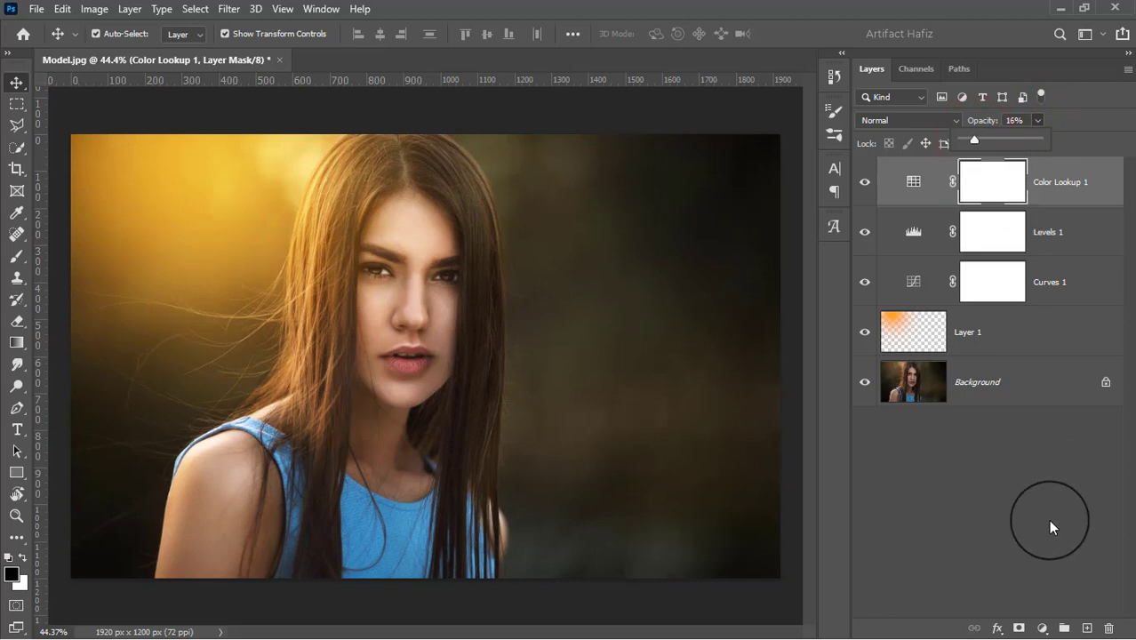
Add a Photo Filter adjustment layer using Warming Filter (85) at 25% density
left_click(1036, 627)
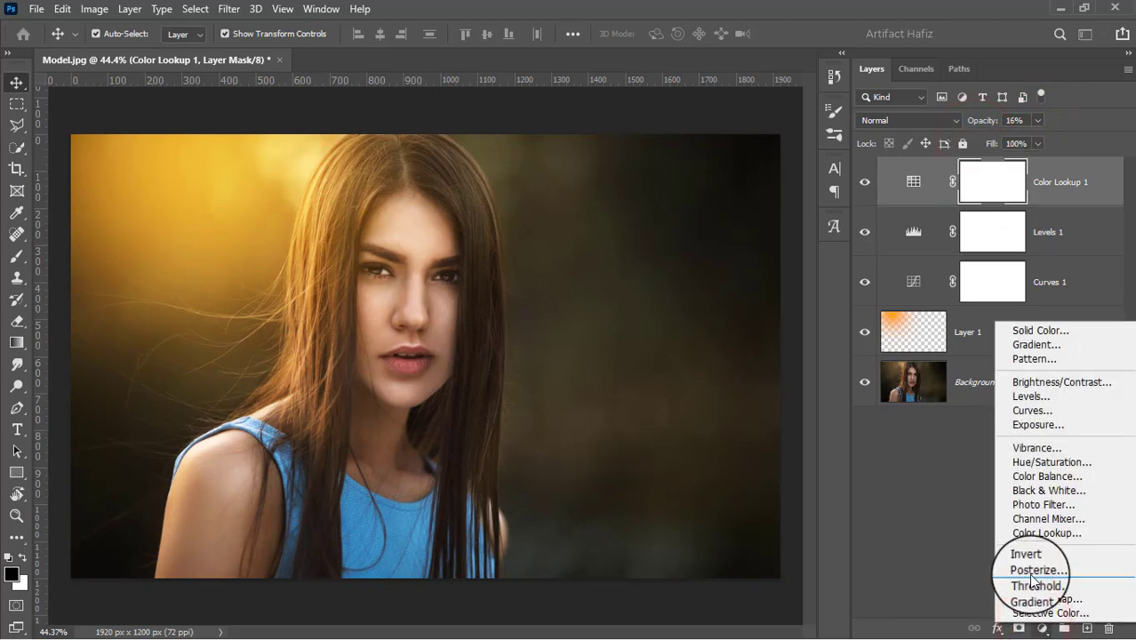
left_click(1035, 504)
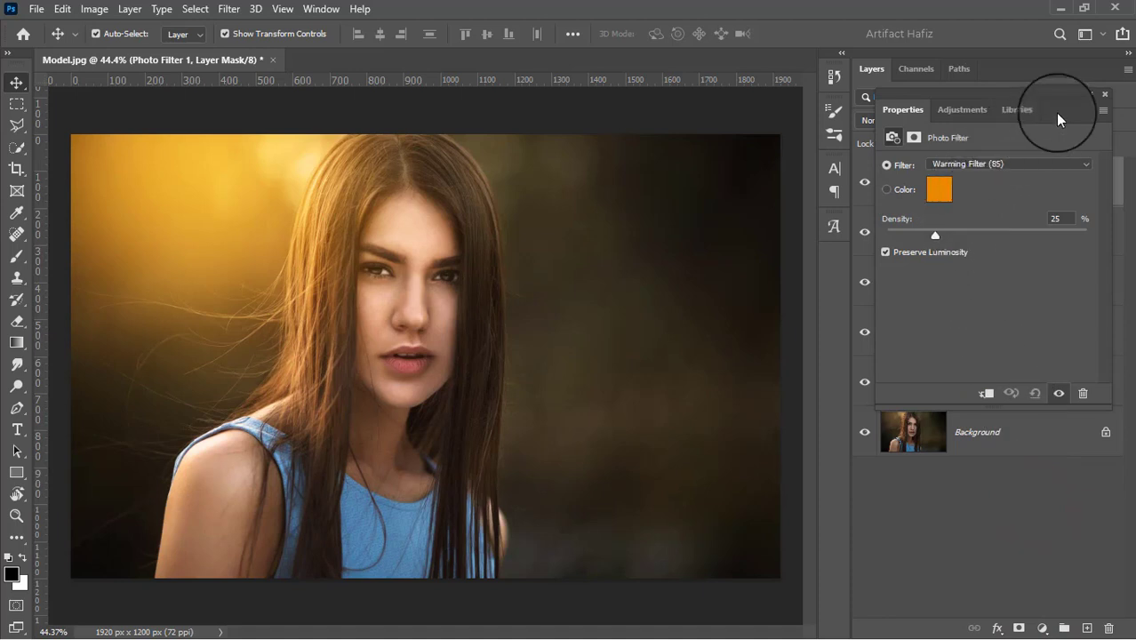
left_click(1003, 162)
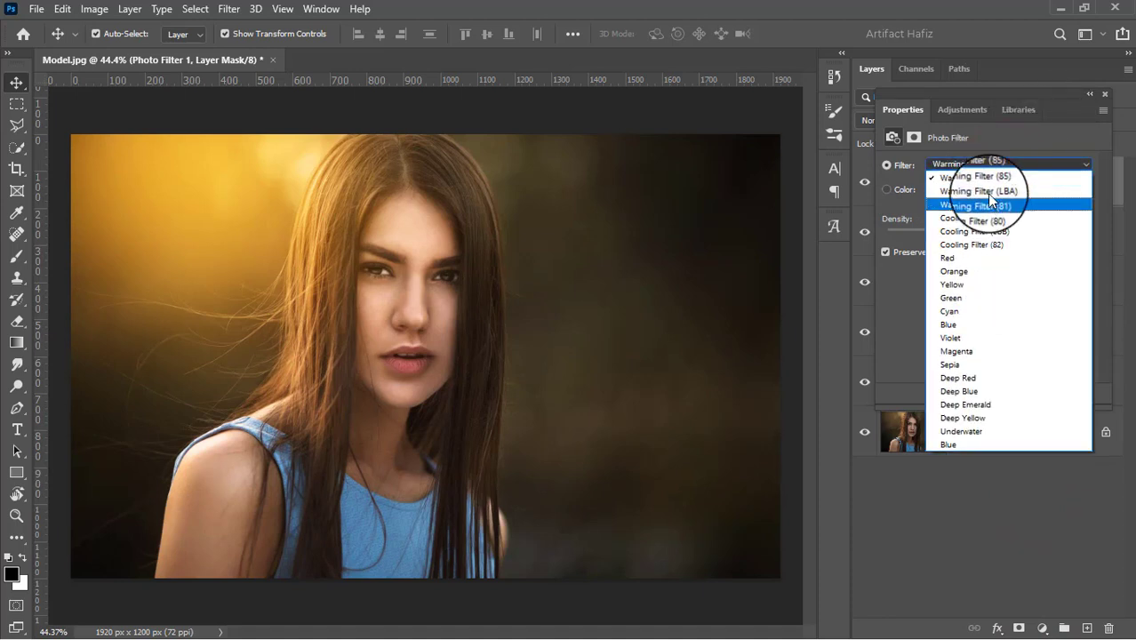
left_click(986, 180)
left_click(1102, 95)
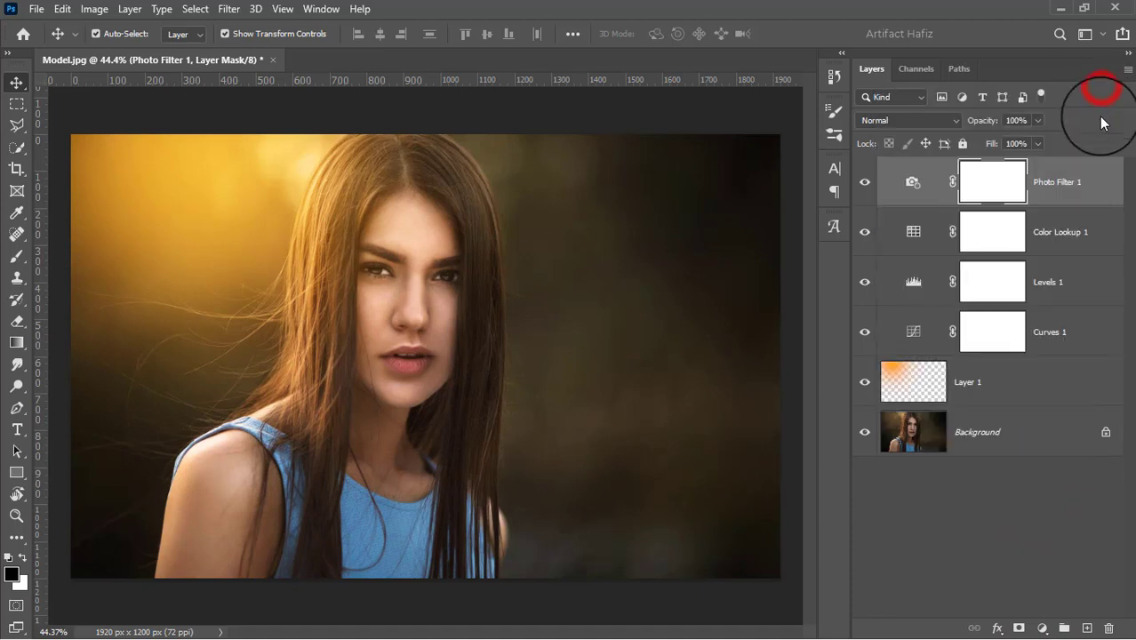
Add a Brightness/Contrast adjustment layer and adjust the photo's brightness and contrast
left_click(1037, 627)
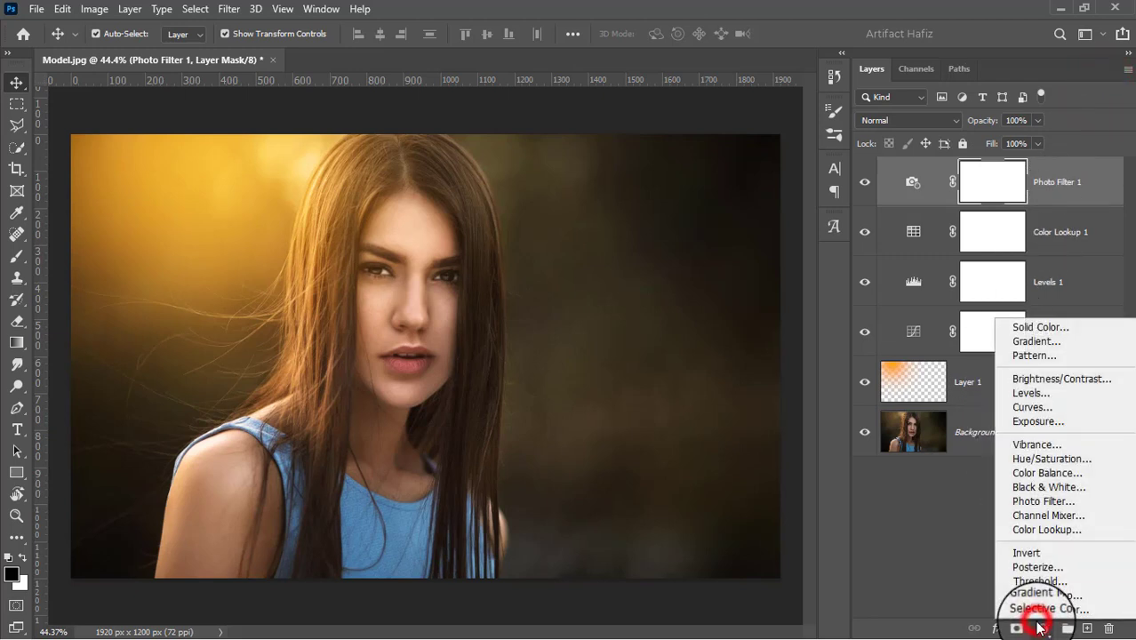
left_click(1044, 379)
left_click_drag(982, 207, 991, 247)
left_click(1104, 94)
left_click(1104, 94)
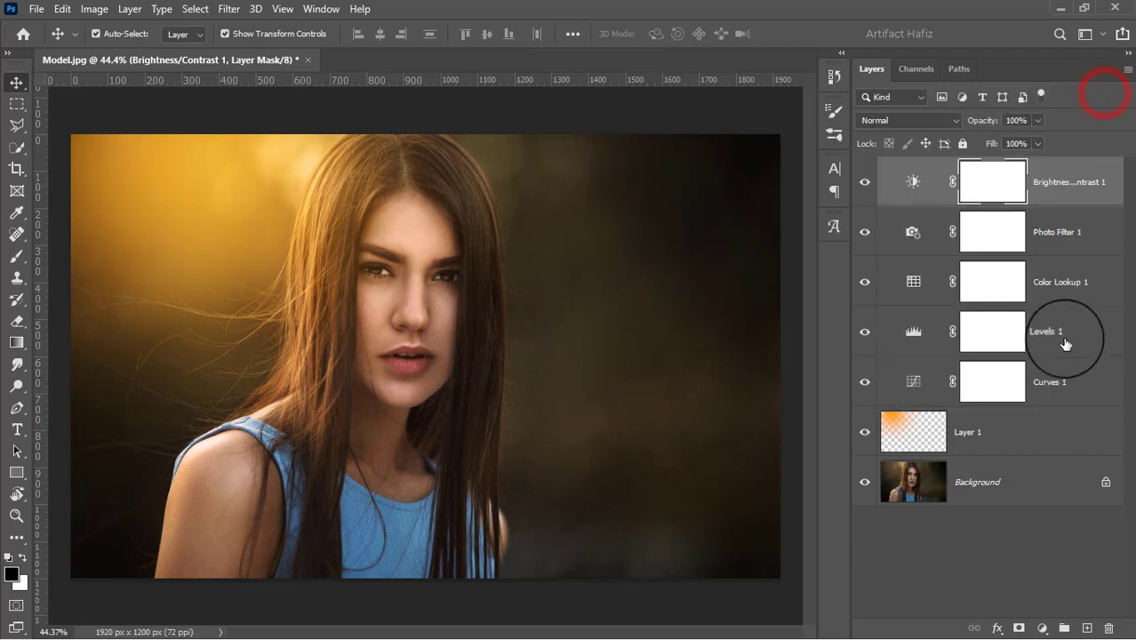
Stamp all visible layers into a new top layer and convert it for smart filters
key("ctrl+alt+shift+e")
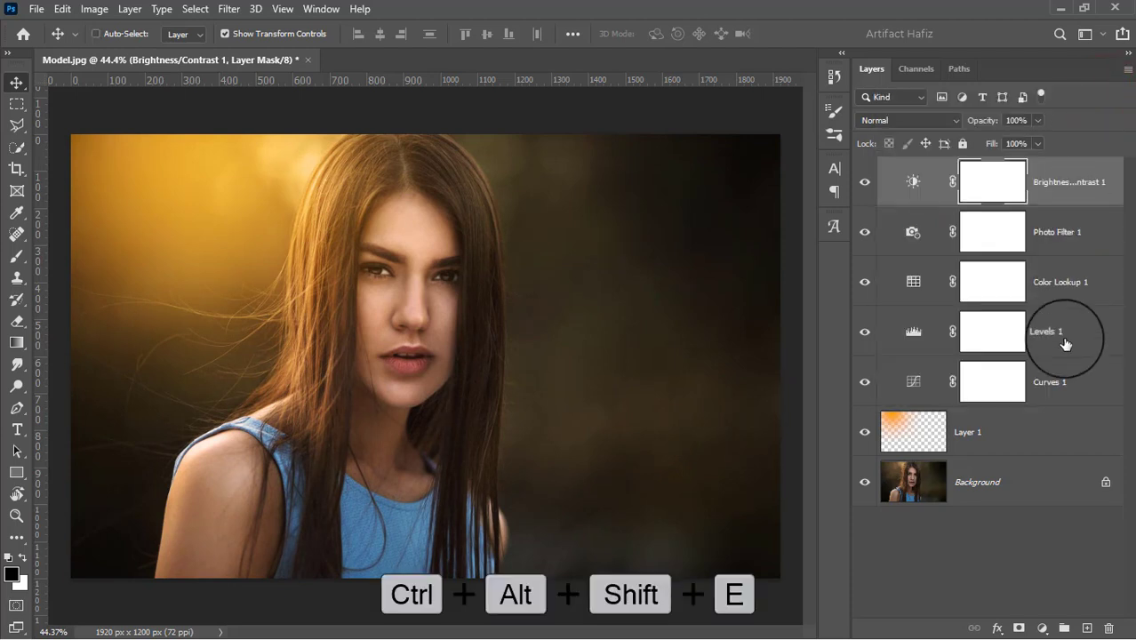
left_click(228, 8)
left_click(235, 50)
Open the Camera Raw Filter on the stamped layer and set Exposure -0.15, Highlights -11, Shadows +6, Whites +25 and Blacks -7
left_click(229, 9)
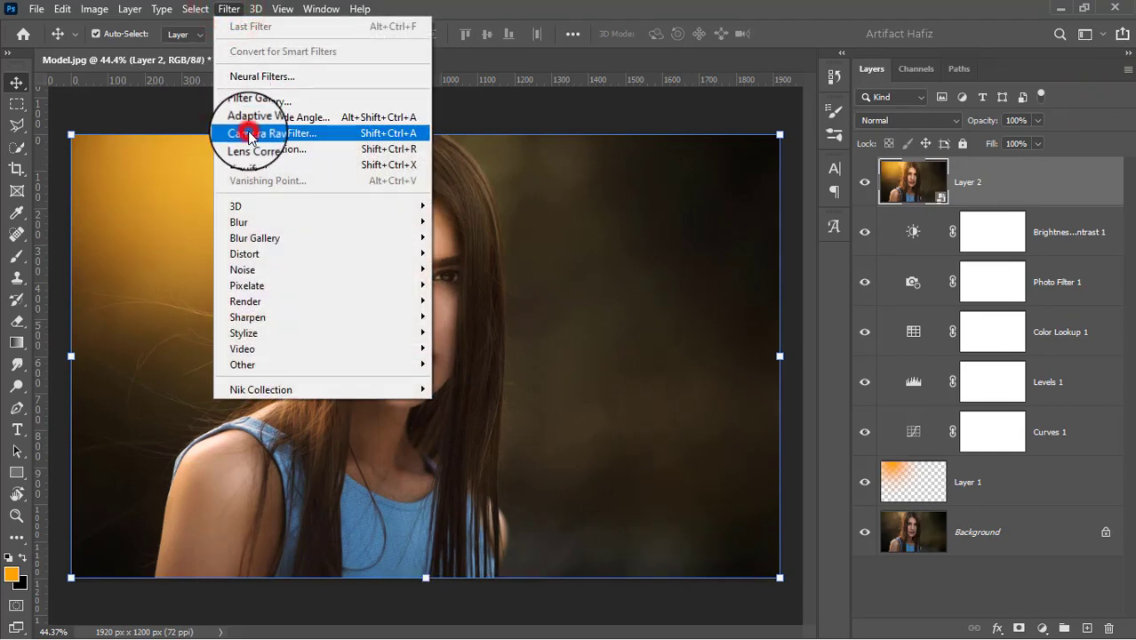
left_click(250, 133)
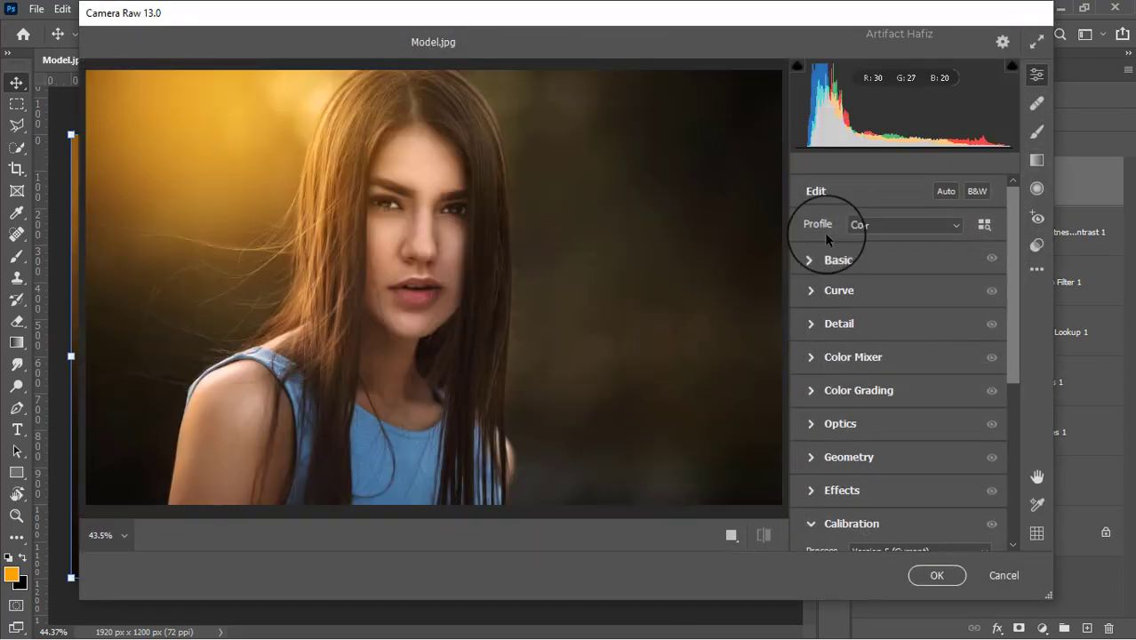
left_click(817, 253)
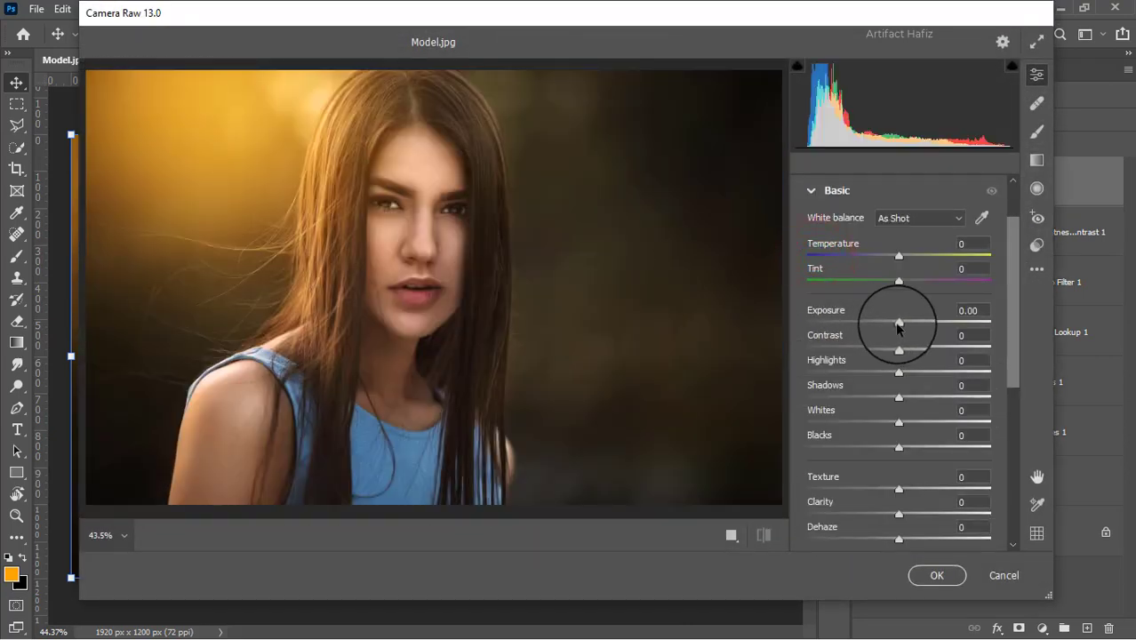
left_click_drag(900, 322, 895, 329)
left_click_drag(898, 371, 896, 449)
Set the photo's Texture to -3, Clarity to +5 and Dehaze to -4 in the Basic adjustments
scroll(895, 449, "down", 1)
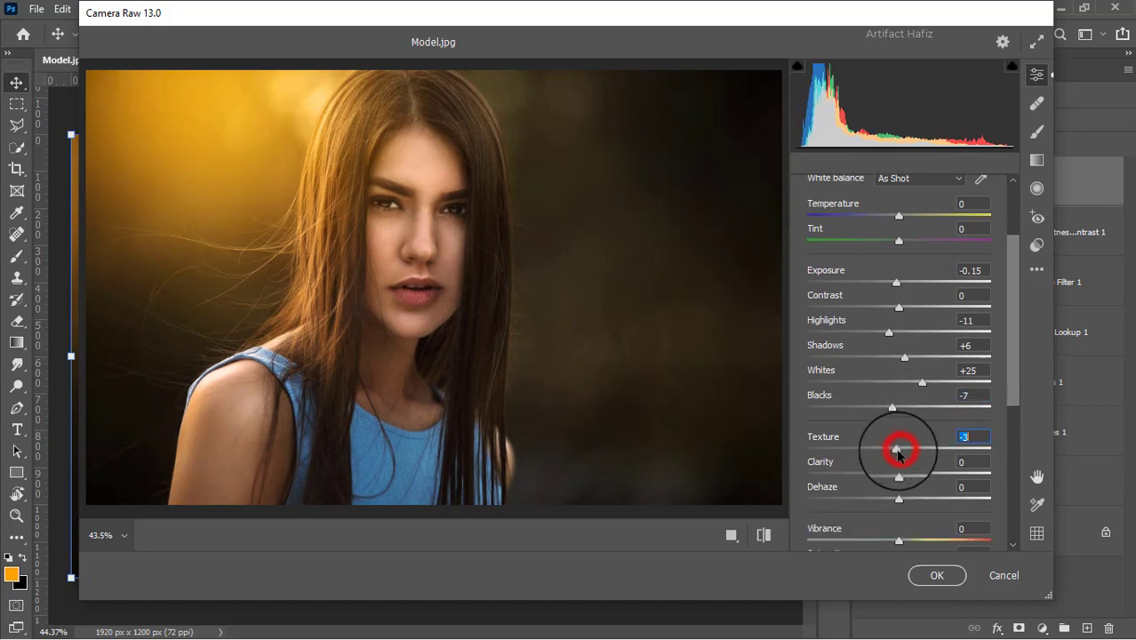
left_click_drag(898, 476, 903, 472)
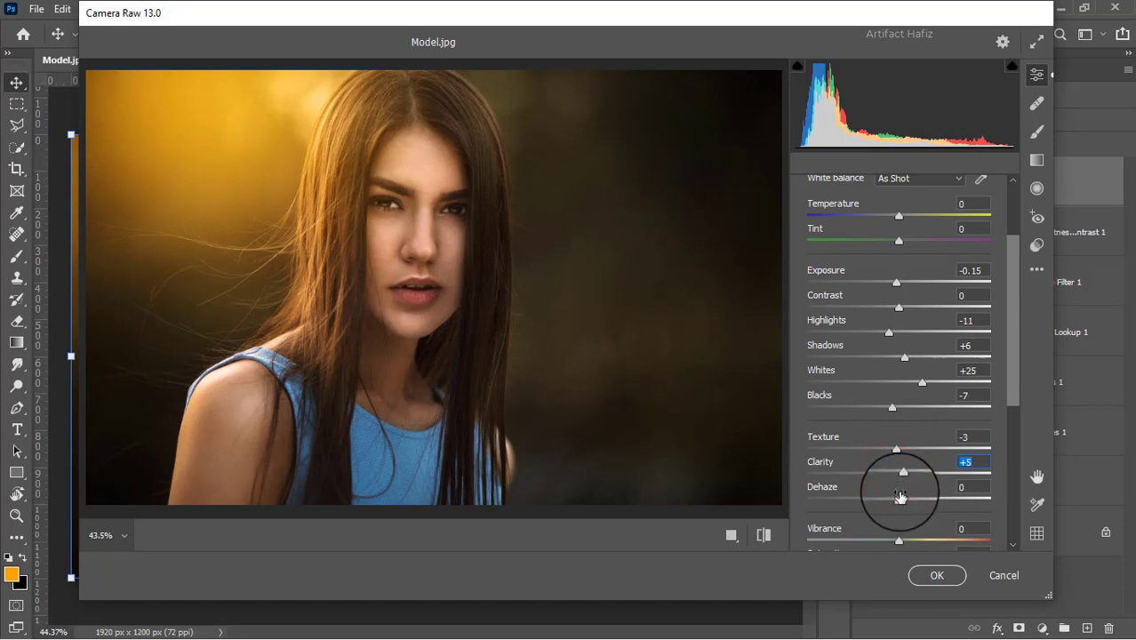
left_click(915, 499)
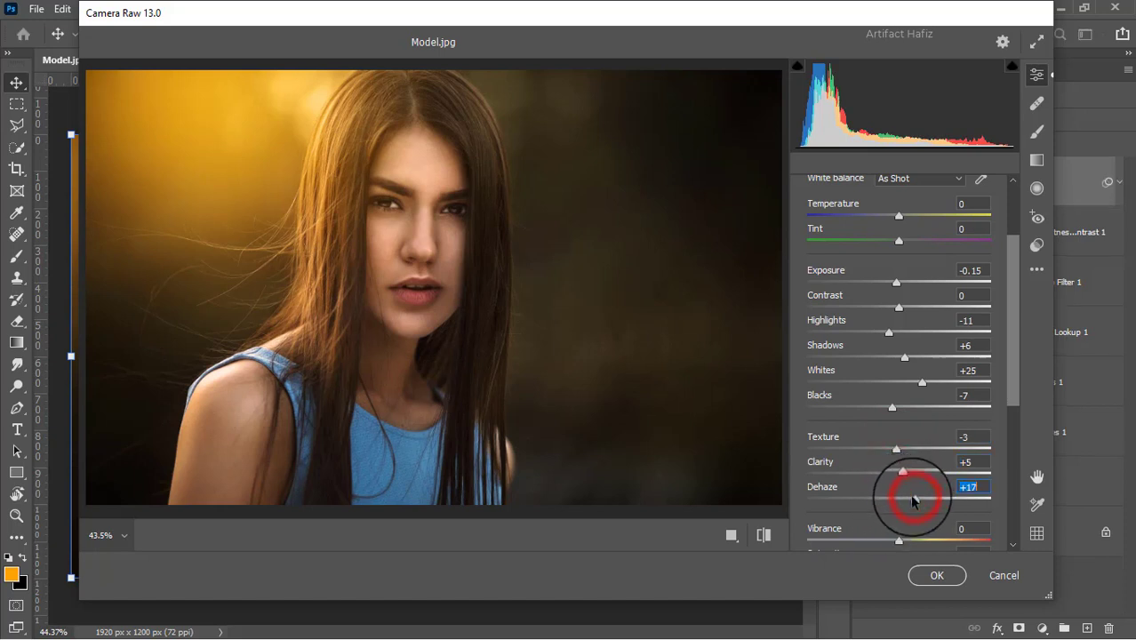
mouse_move(915, 500)
left_mouse_down()
mouse_move(892, 501)
mouse_move(913, 500)
mouse_move(895, 507)
mouse_move(939, 477)
mouse_move(896, 503)
left_mouse_up()
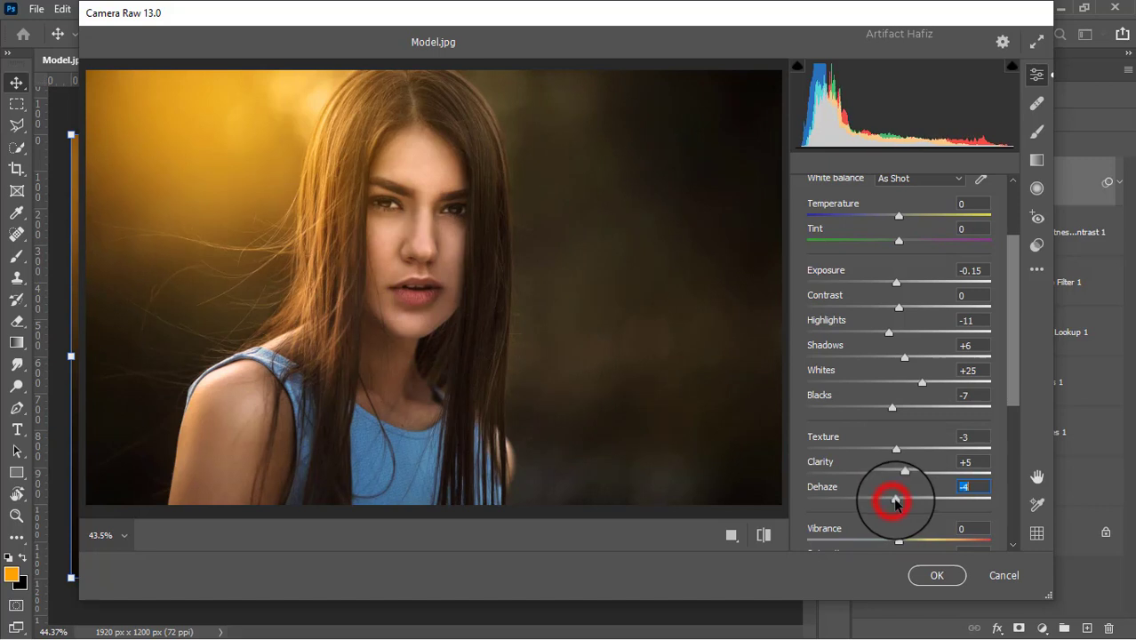
Shape the point curve with a shadow point at input 65, output 64, a highlight point at output 197, and the black point at output 9
scroll(929, 432, "down", 5)
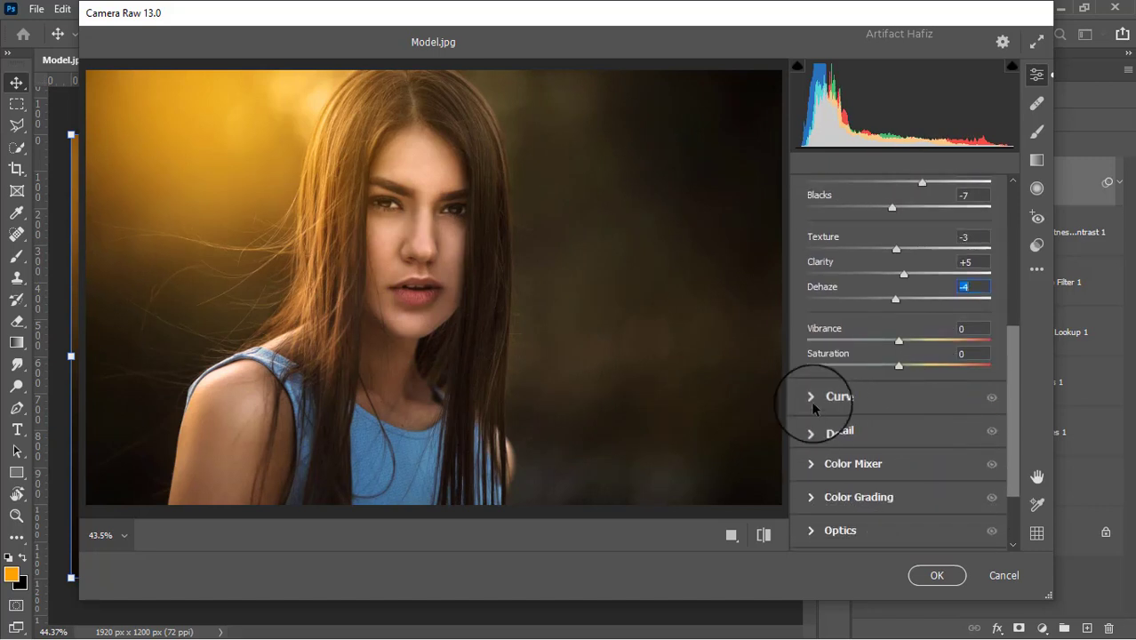
left_click(812, 399)
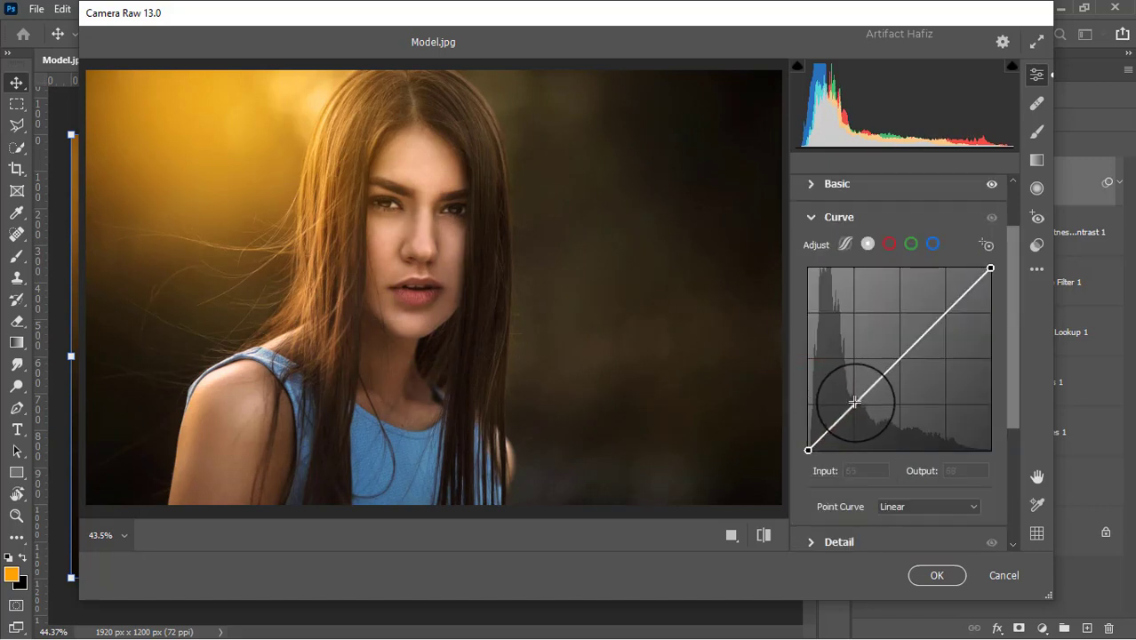
left_click(855, 405)
left_click_drag(854, 406, 854, 404)
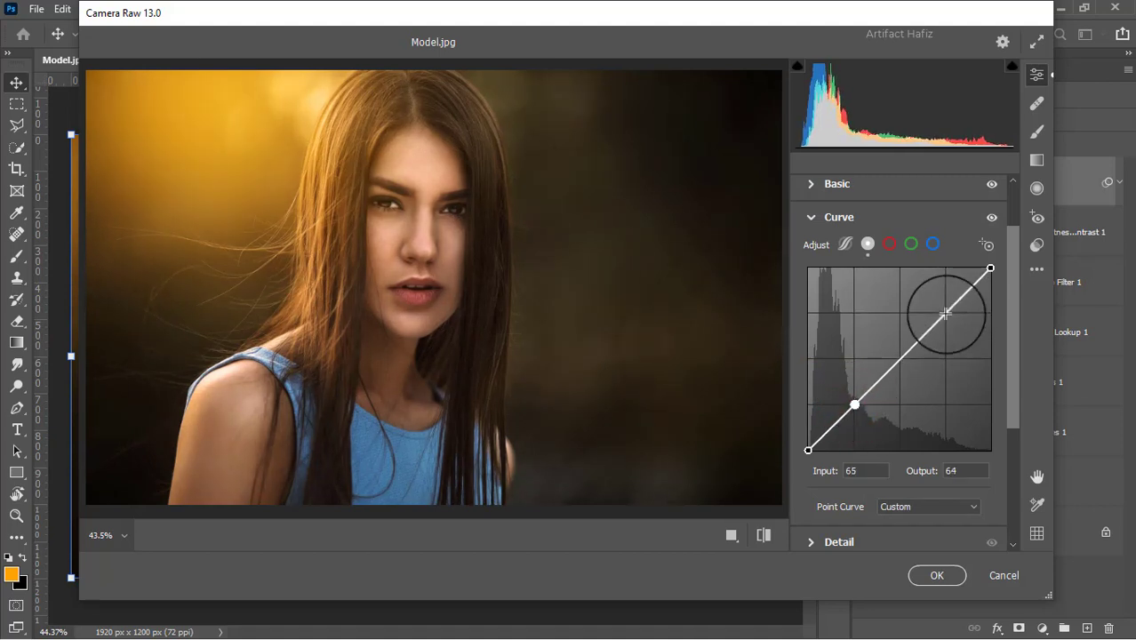
left_click_drag(943, 314, 944, 309)
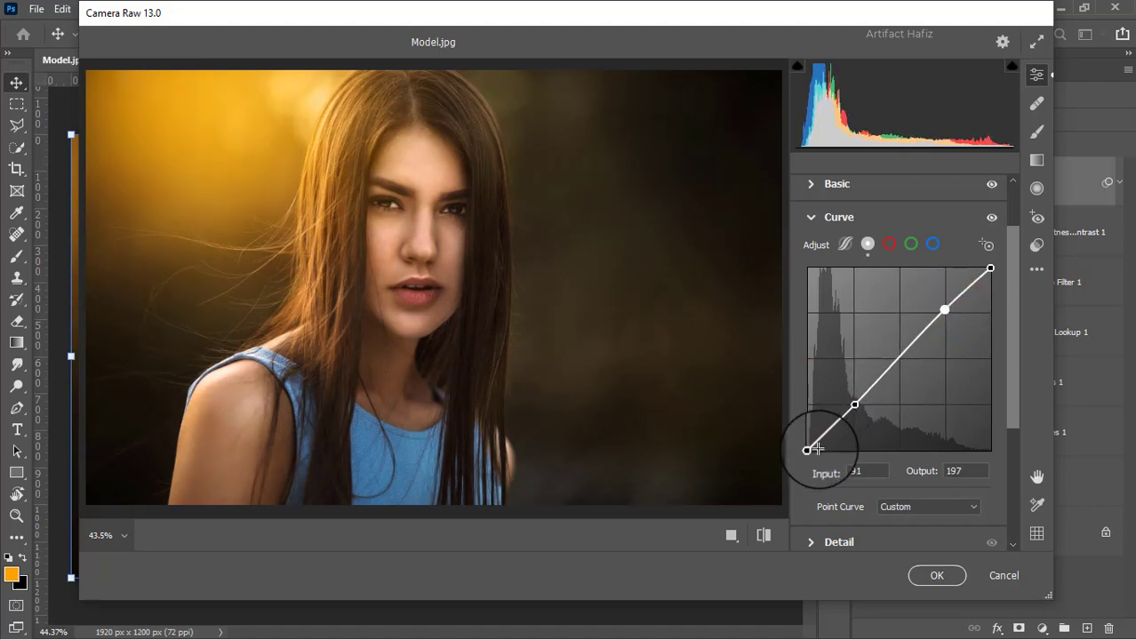
left_click_drag(808, 450, 808, 446)
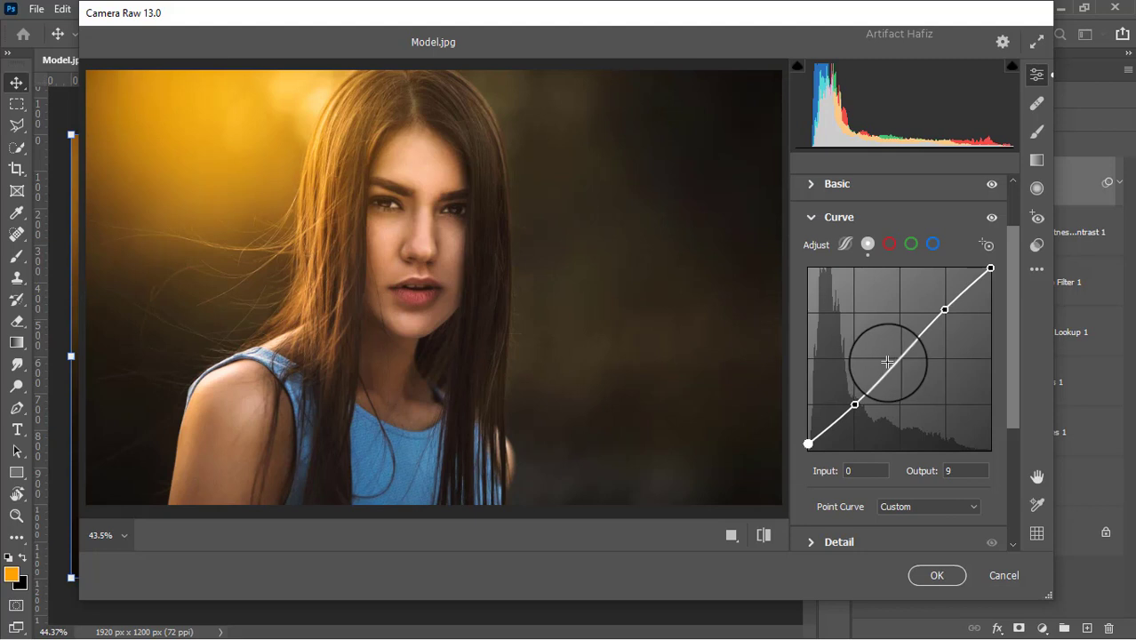
Set Noise Reduction to 5 and Sharpening to 12 in the Detail adjustments
scroll(887, 361, "down", 3)
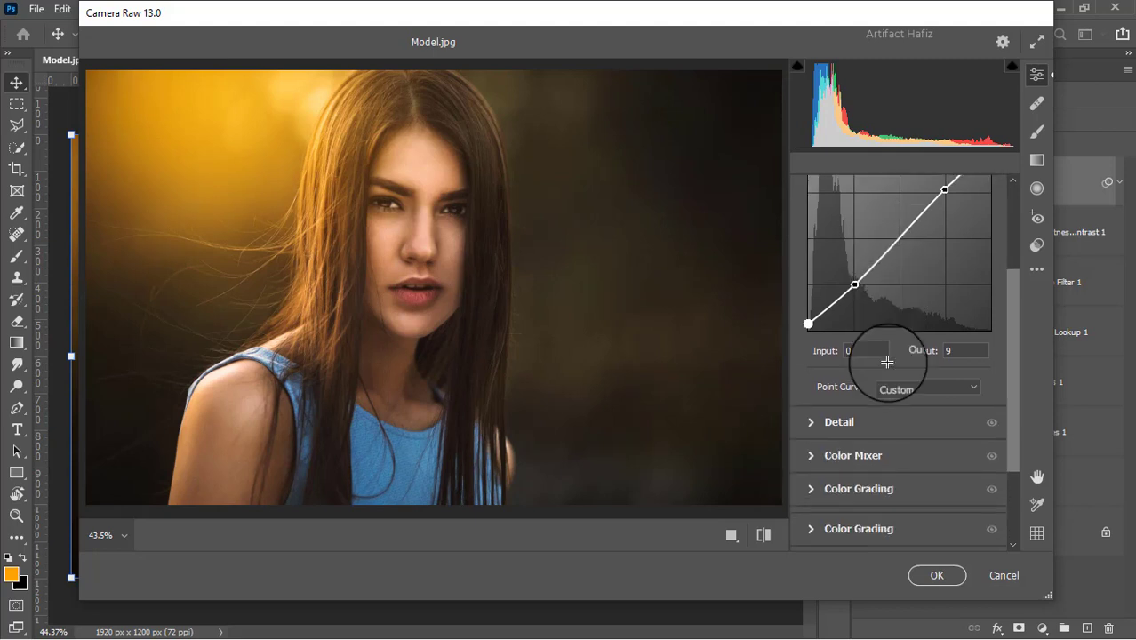
left_click(807, 423)
left_click_drag(808, 397, 821, 364)
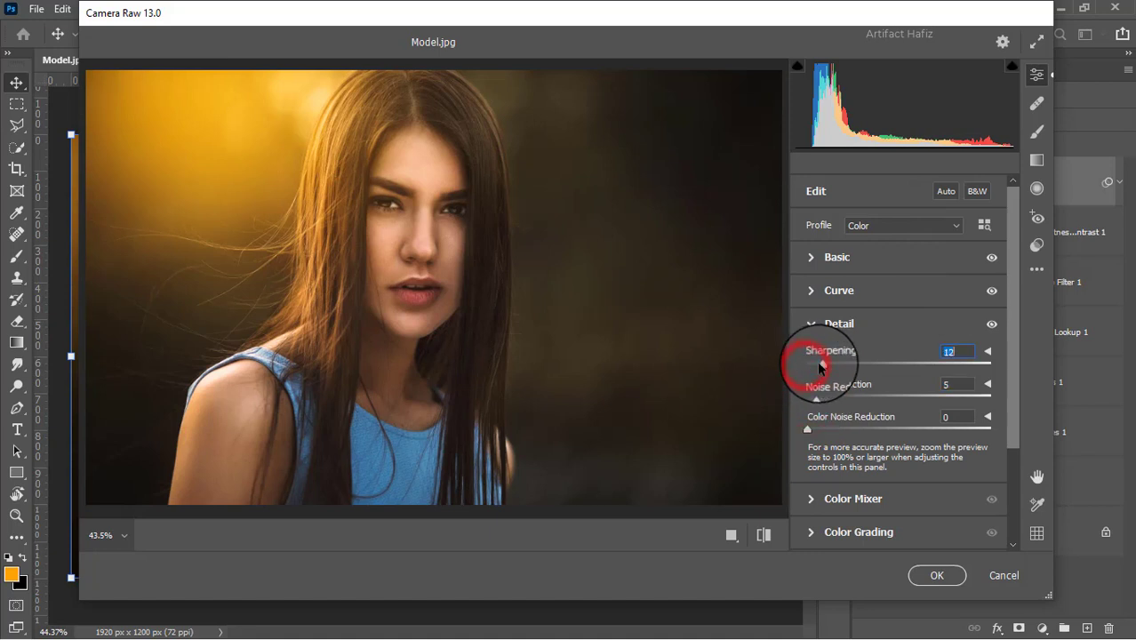
Set the Color Mixer saturation to Reds +62, Yellows -62, Greens +11, Aquas +13 and Blues +14
scroll(823, 374, "down", 3)
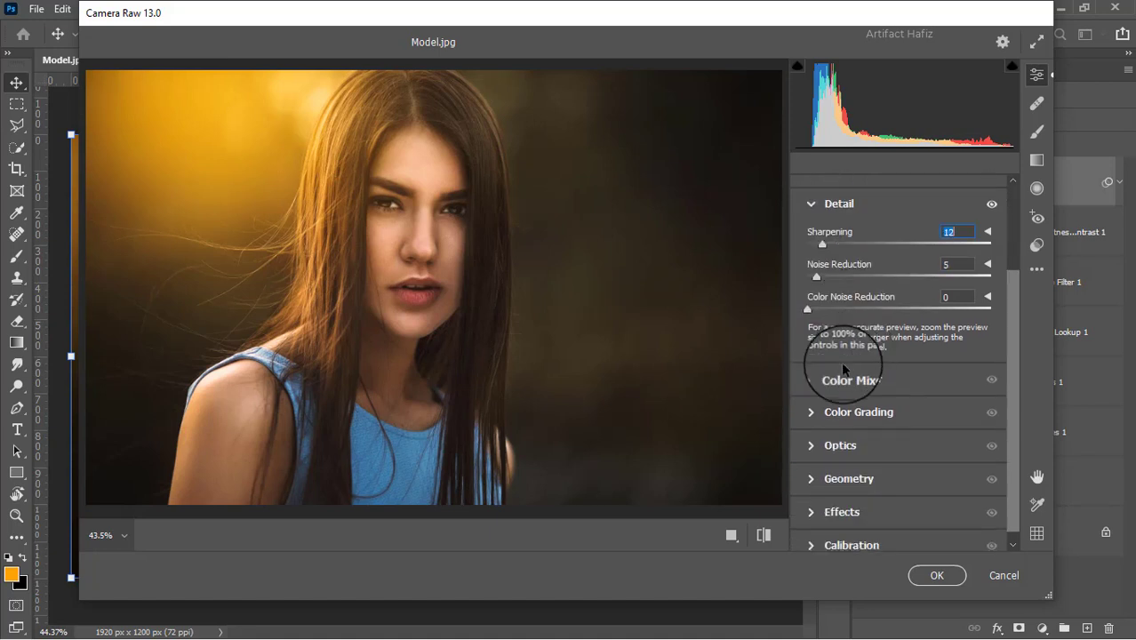
left_click(825, 383)
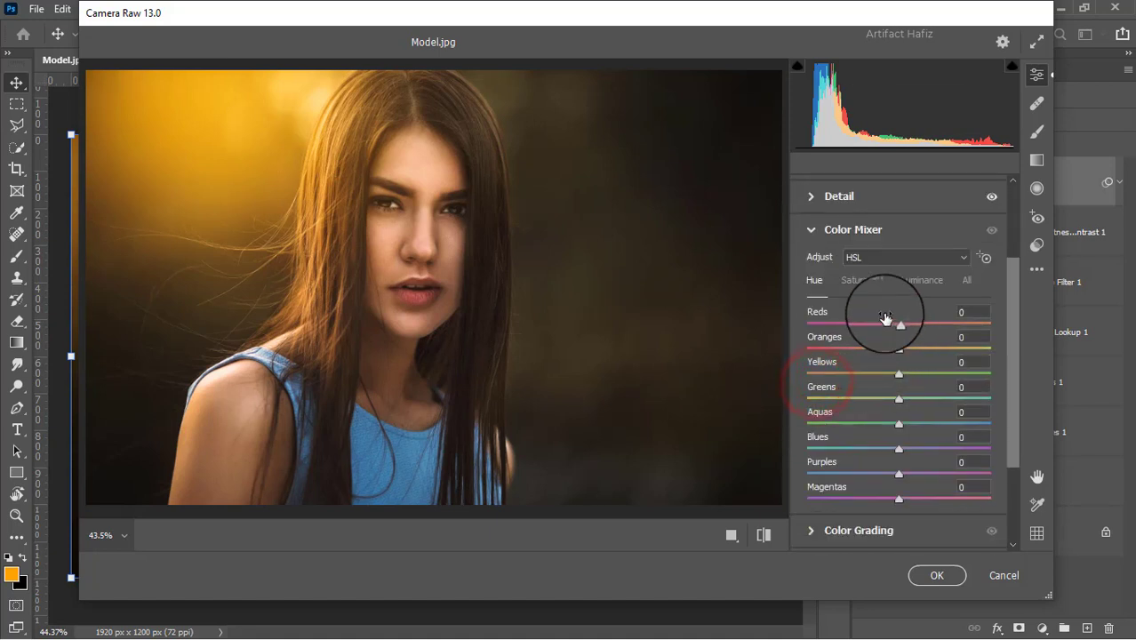
left_click(881, 282)
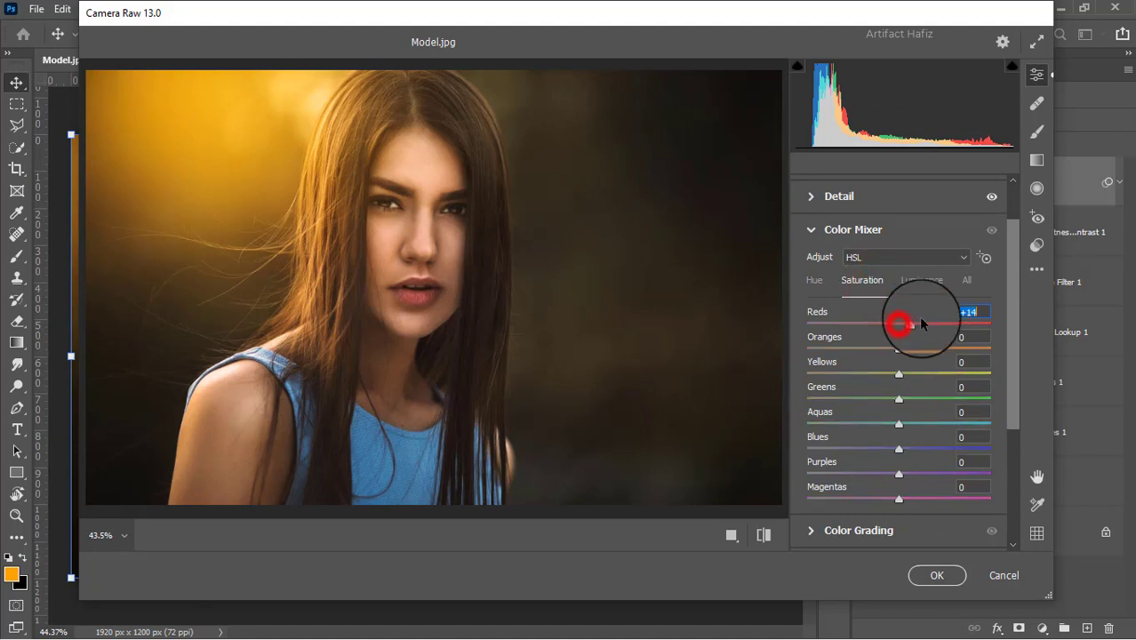
left_click_drag(908, 327, 955, 322)
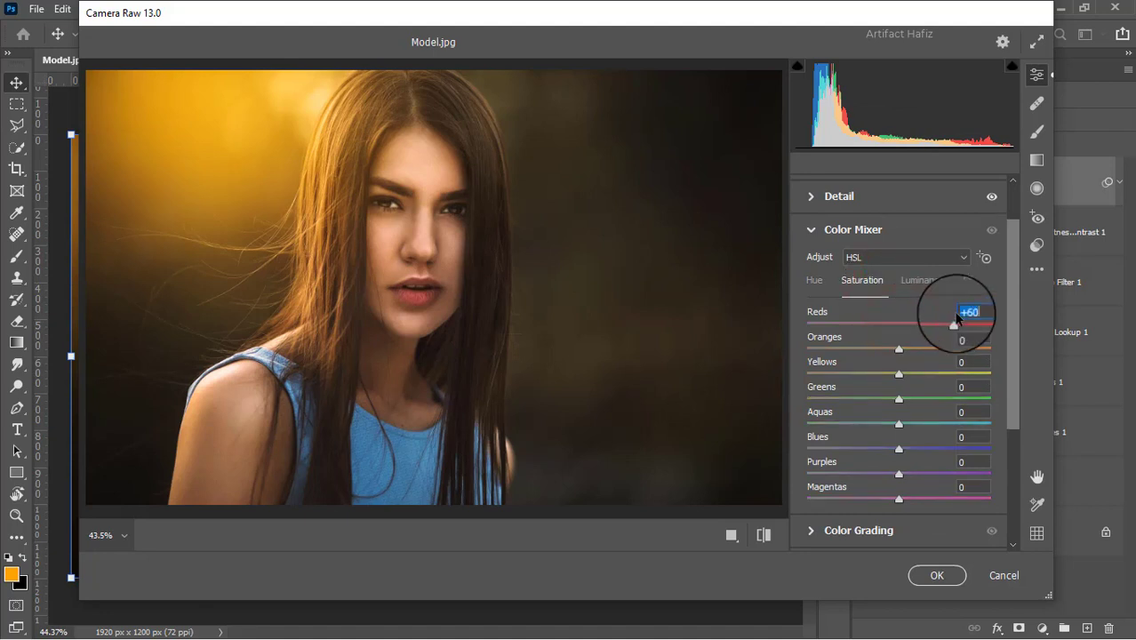
left_click(897, 377)
left_click_drag(897, 376, 833, 374)
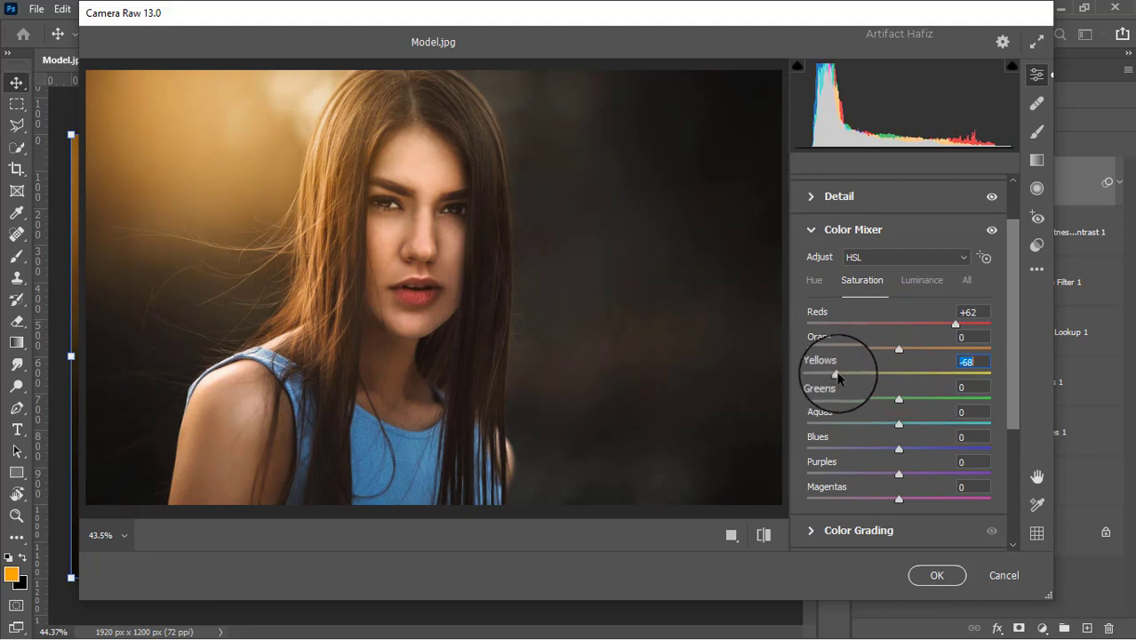
left_click_drag(841, 375, 913, 450)
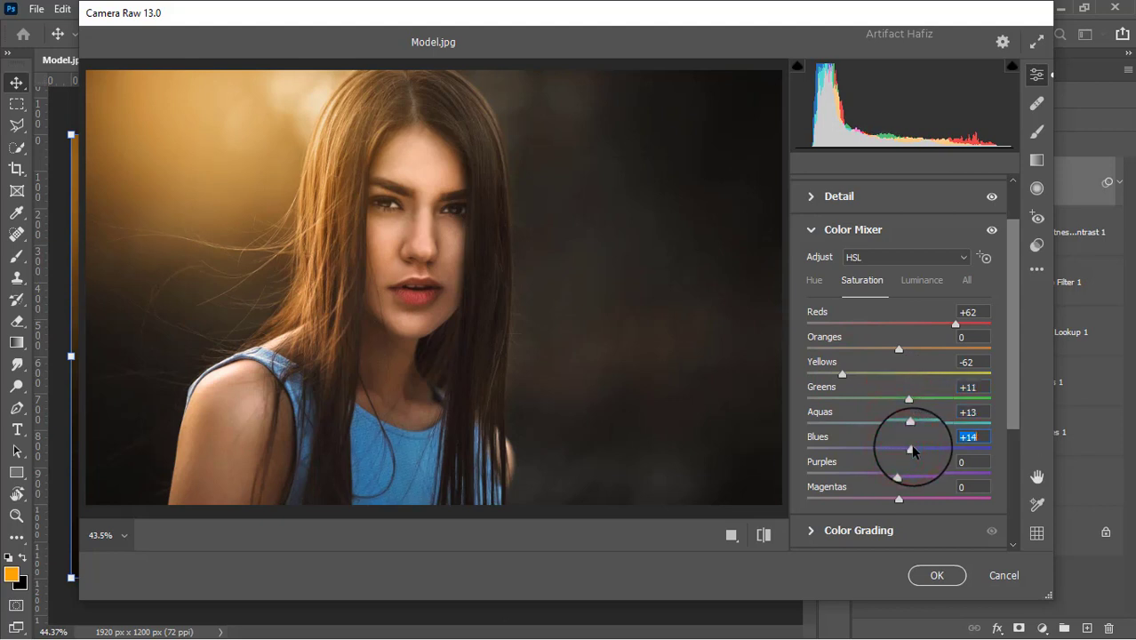
Use Color Grading to tint the shadows slightly teal and the highlights slightly green at hue 104
scroll(911, 438, "down", 3)
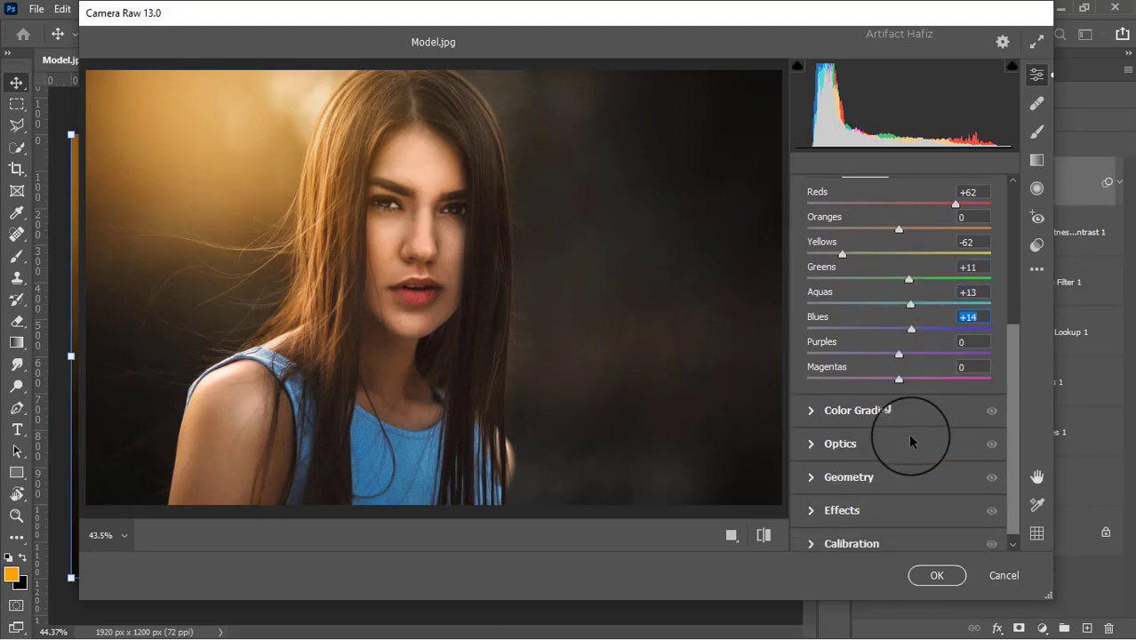
left_click(813, 400)
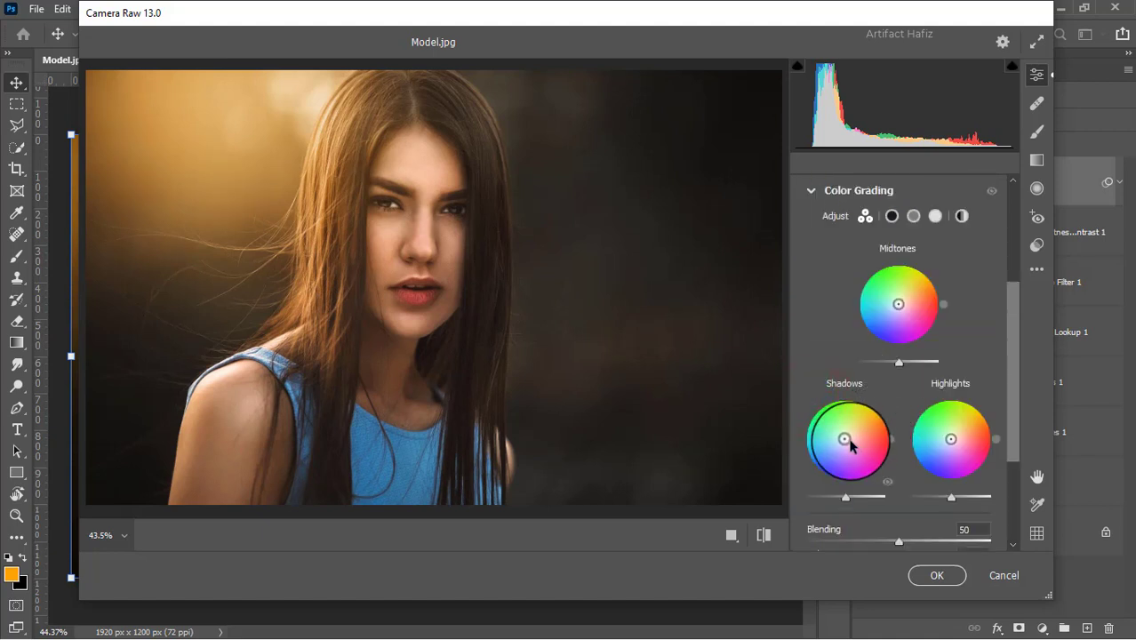
left_click_drag(848, 439, 761, 427)
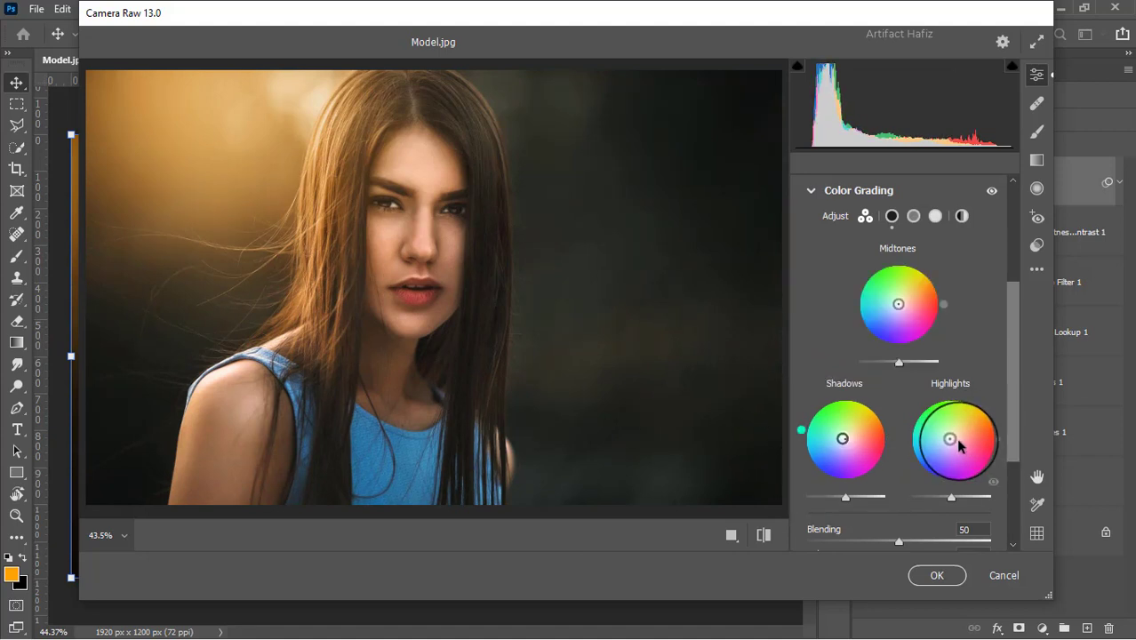
left_click_drag(958, 439, 897, 359)
left_click_drag(897, 360, 923, 365)
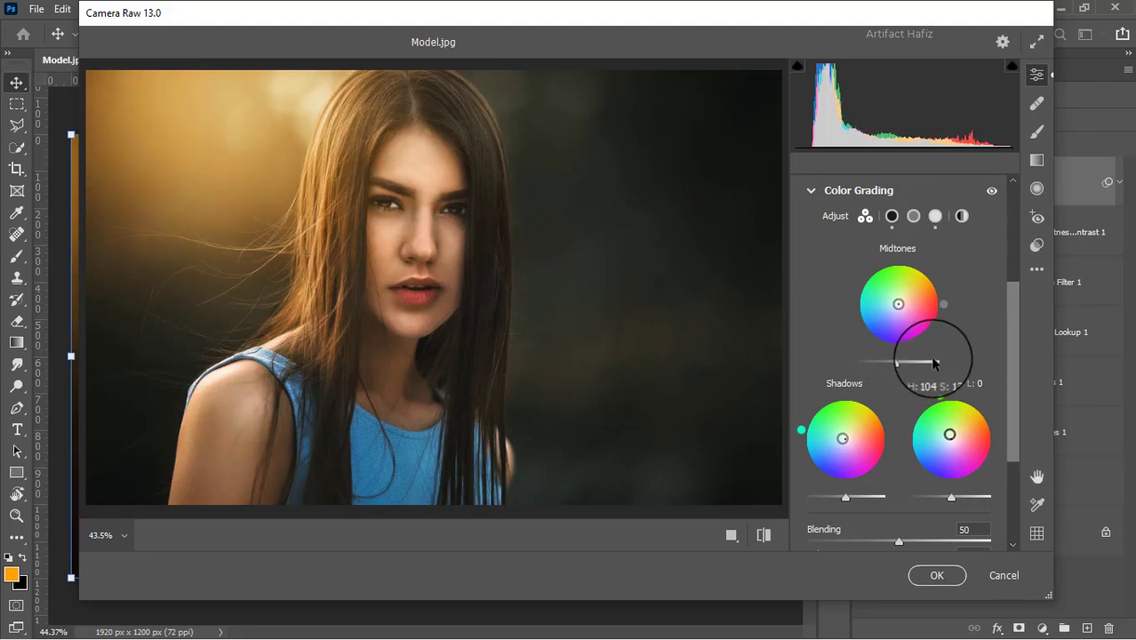
Set the Calibration saturation to Red Primary -3, Green Primary +4 and Blue Primary +6, and apply the Camera Raw filter
scroll(933, 364, "down", 4)
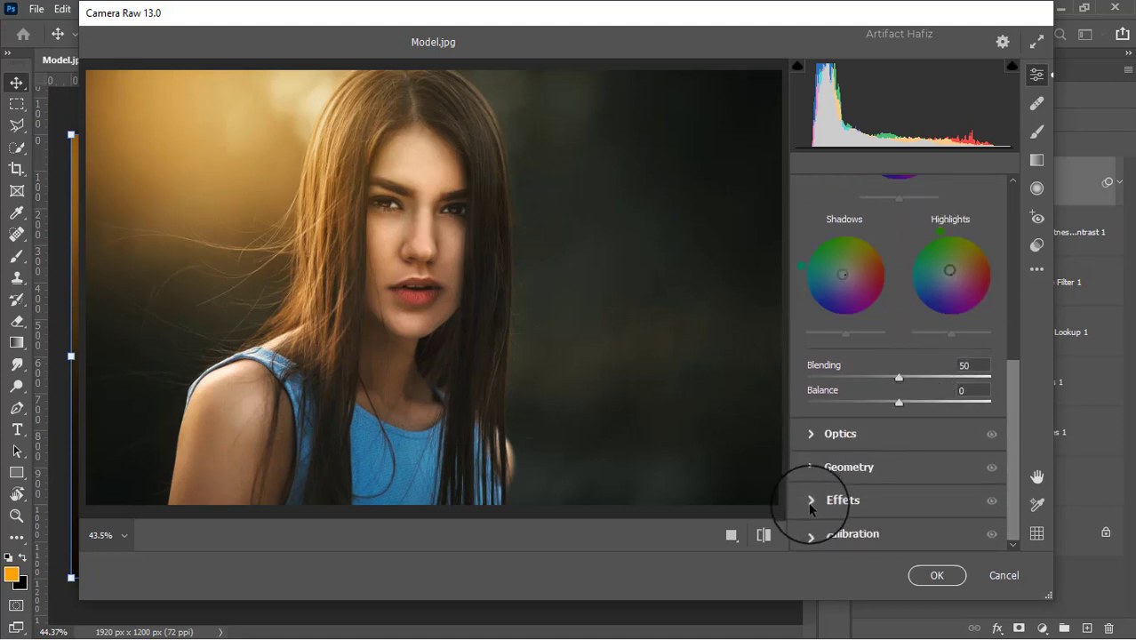
left_click(811, 535)
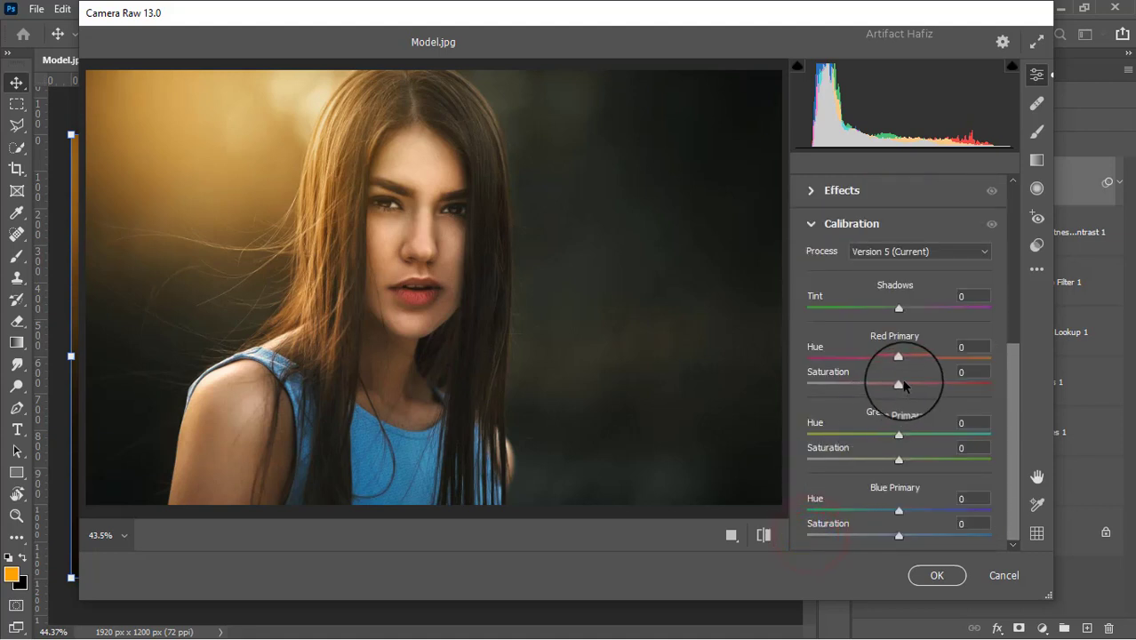
left_click_drag(899, 383, 894, 391)
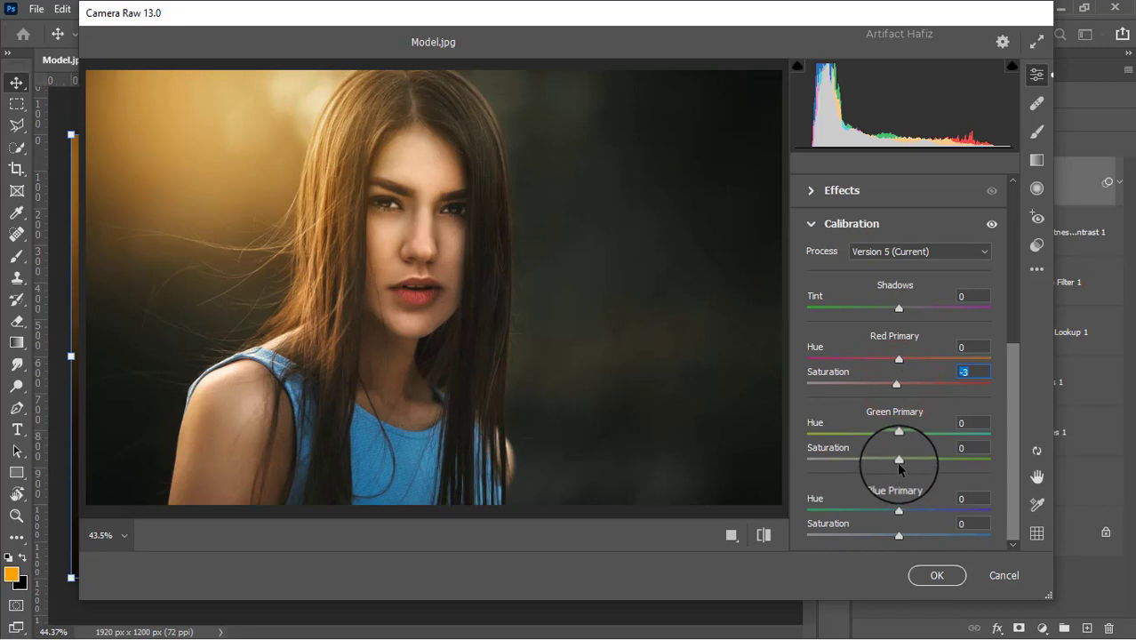
left_click_drag(899, 458, 902, 460)
left_click_drag(899, 536, 903, 536)
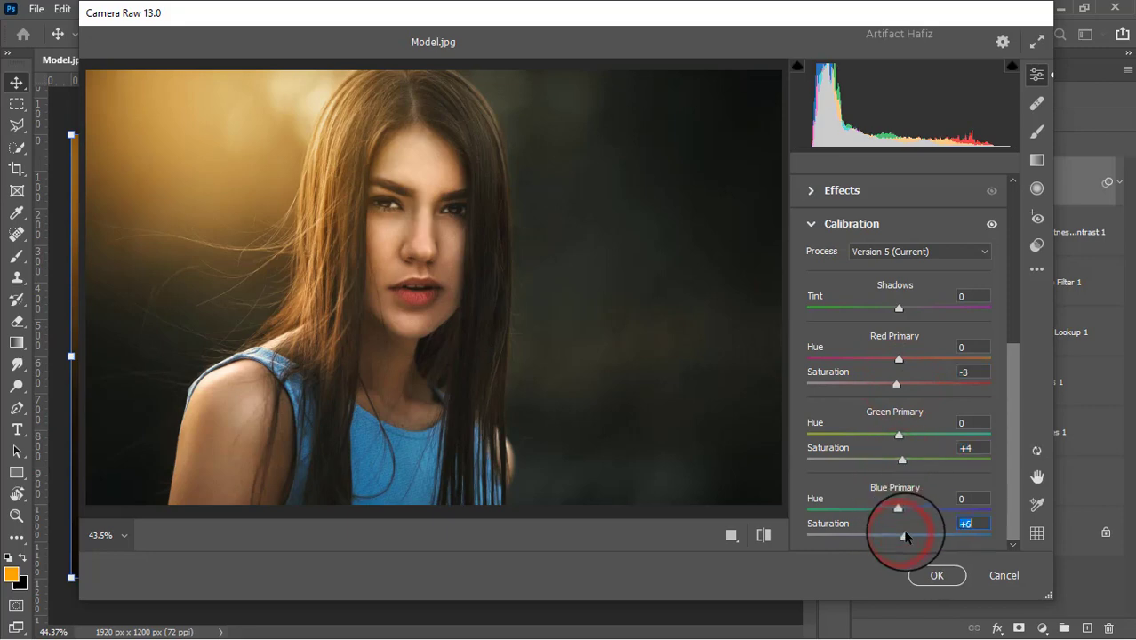
left_click(933, 575)
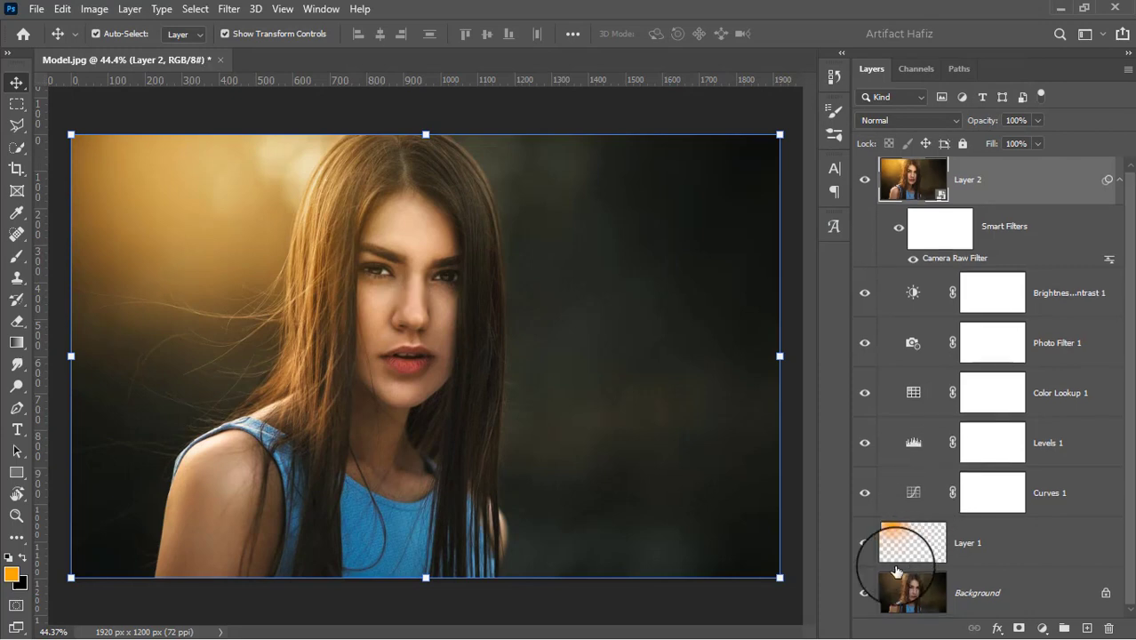
Compare the original photo with the finished edit by toggling the visibility of all layers above the Background
left_click(864, 593, "alt")
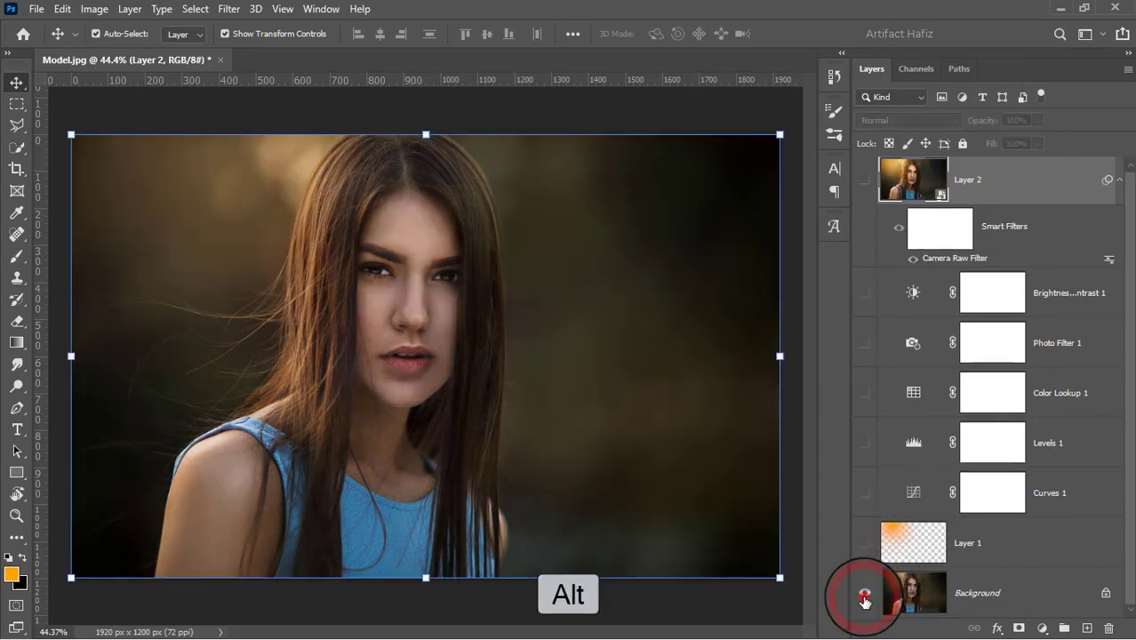
left_click(863, 594, "alt")
left_click(864, 594, "alt")
left_click(864, 594, "alt")
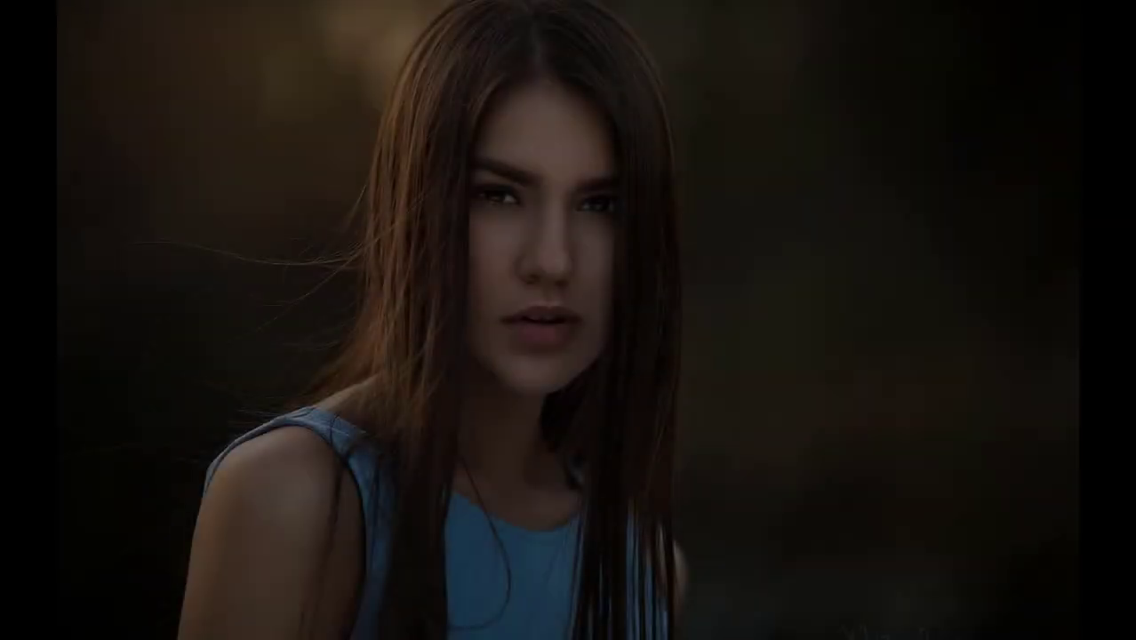